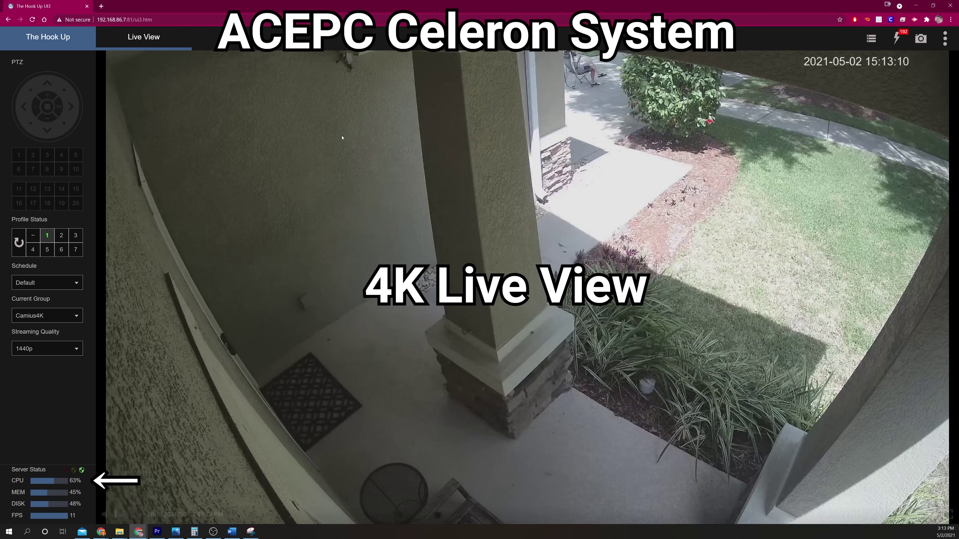
# Play the Camius4K alert clips from April 30 at 08:40:00 PM, April 29 at 06:54:09 AM and April 30 at 08:39:45 PM
pyautogui.click(236, 37)
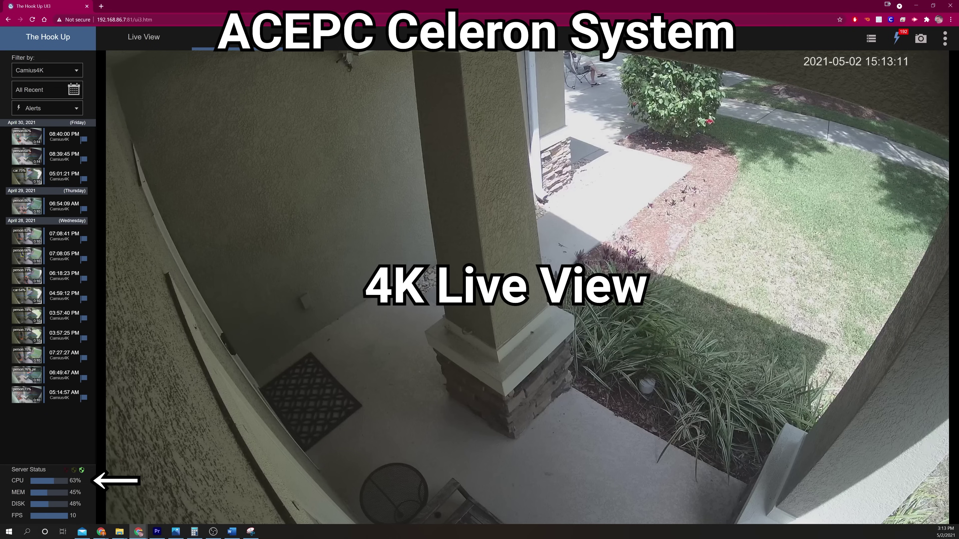
pyautogui.click(50, 136)
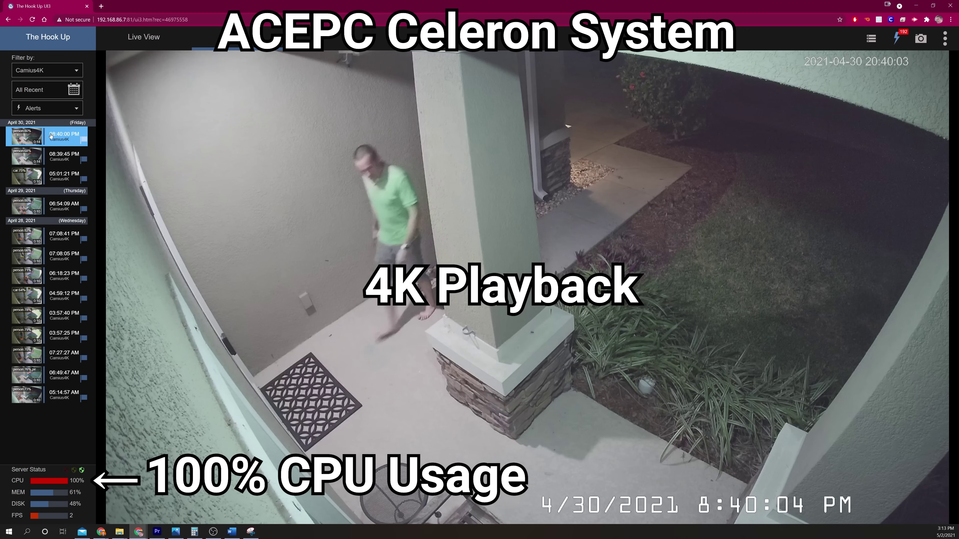
pyautogui.click(49, 213)
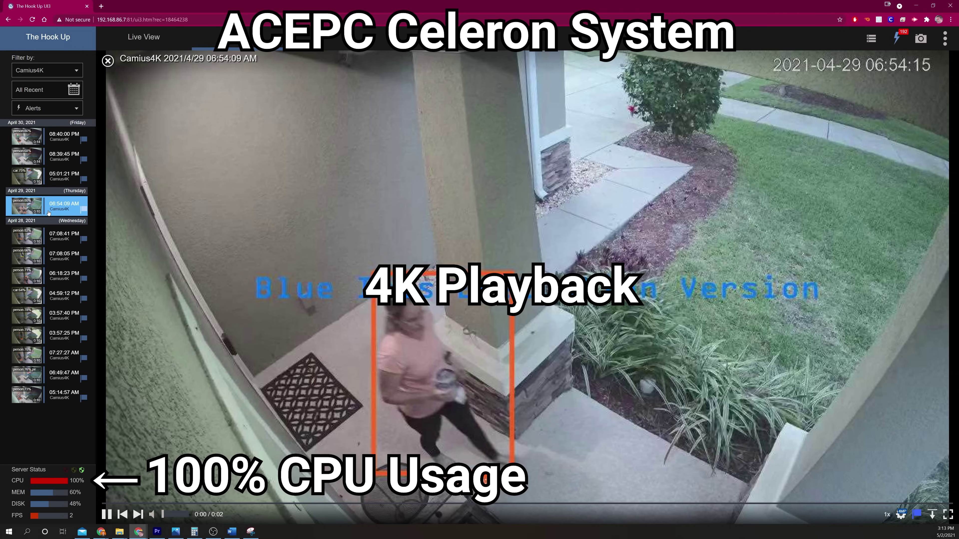
pyautogui.click(59, 154)
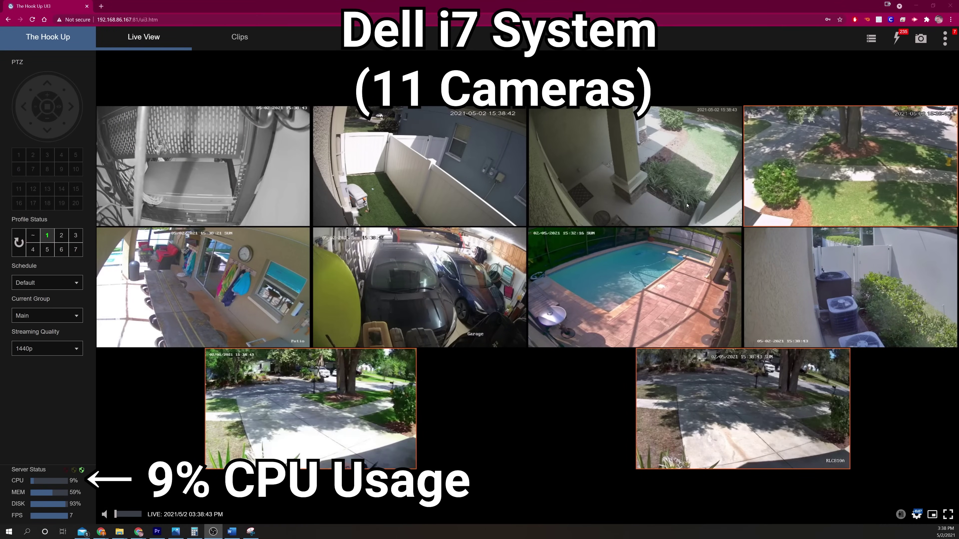
# View the Camius4K porch camera live on the 11-camera system and play its most recent recorded clip
pyautogui.click(677, 187)
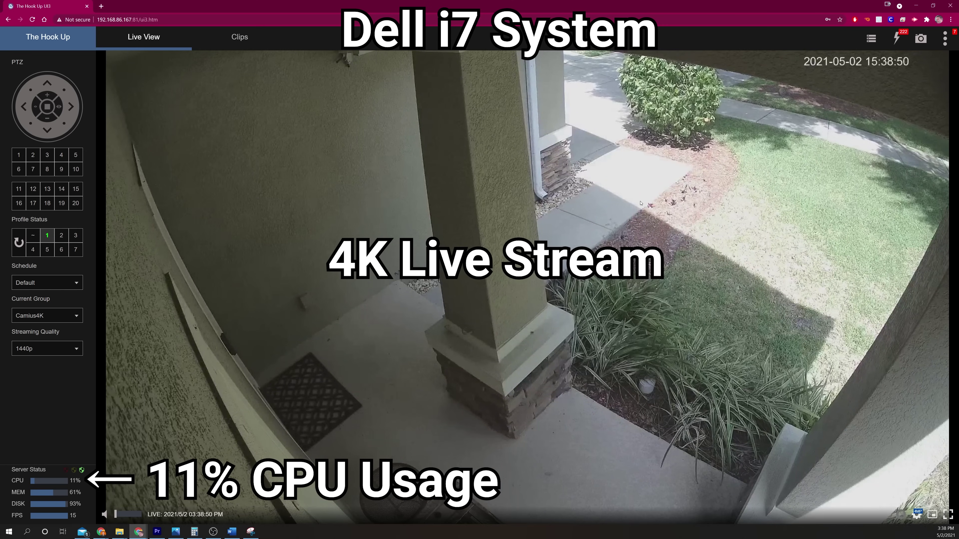
pyautogui.click(239, 37)
pyautogui.click(48, 138)
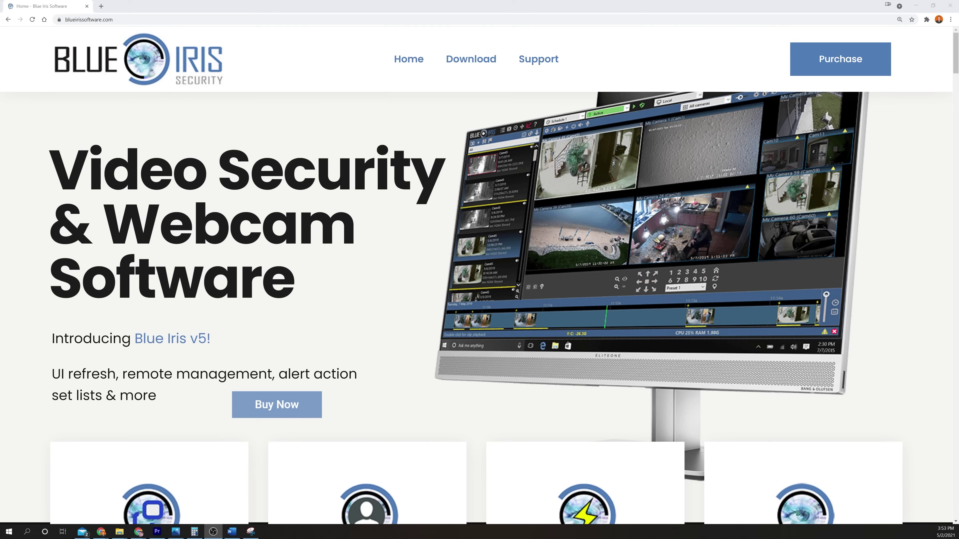
# Open the Blue Iris purchase page and finish the Blue Iris 5 setup without viewing the readme or launching the program
pyautogui.click(811, 59)
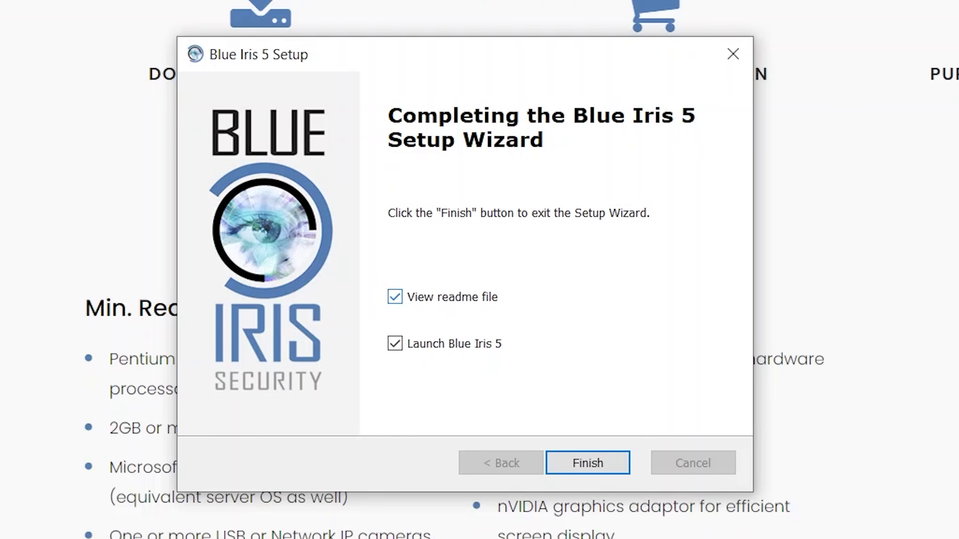
pyautogui.click(395, 297)
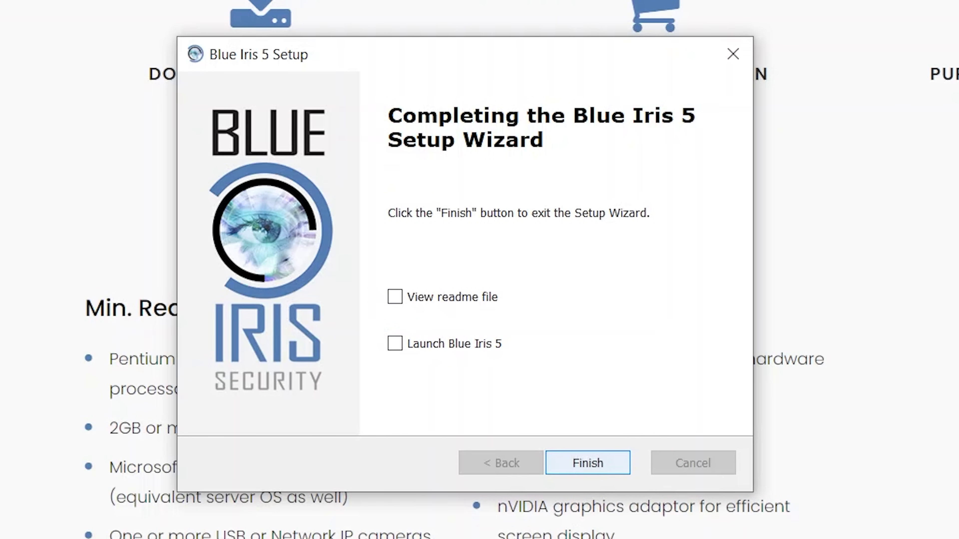
pyautogui.press('Return')
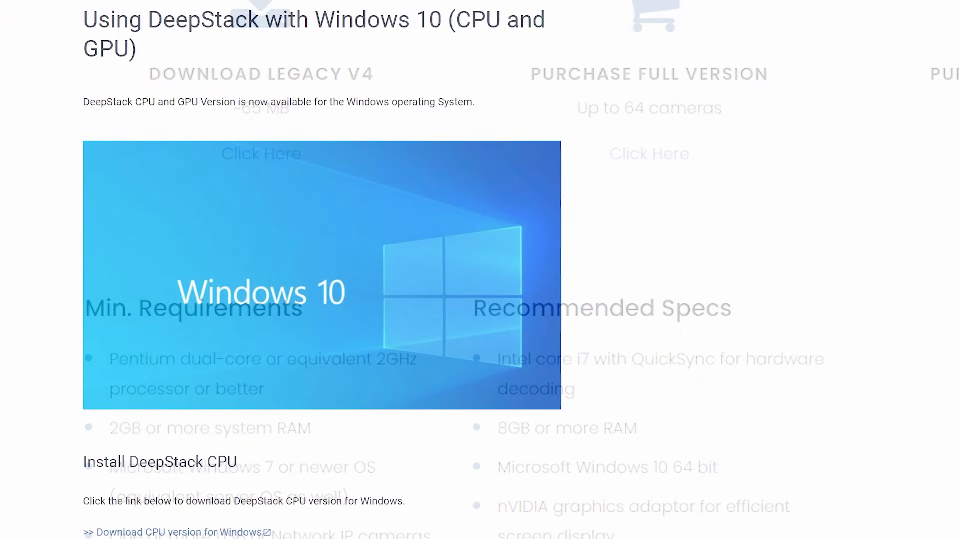
# Go through the DeepStack 2021.02.1 setup with the DeepStack Start Menu folder and no desktop shortcut
pyautogui.scroll(-3, 322, 227)
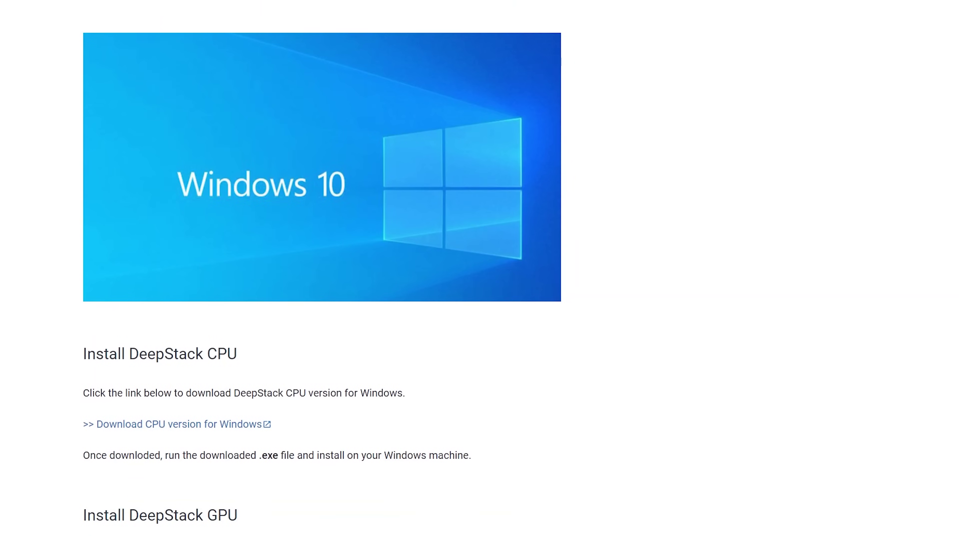
pyautogui.scroll(-5, 323, 265)
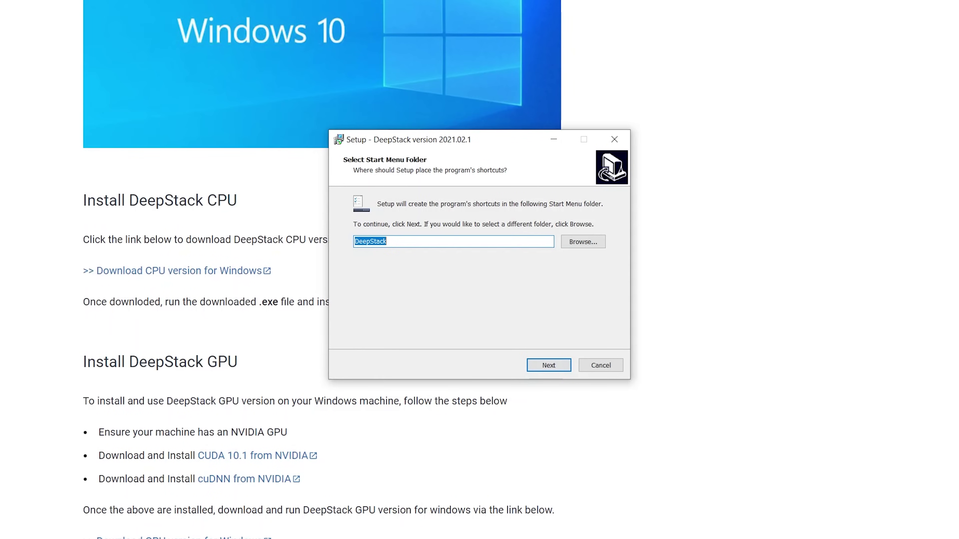
pyautogui.press('Return')
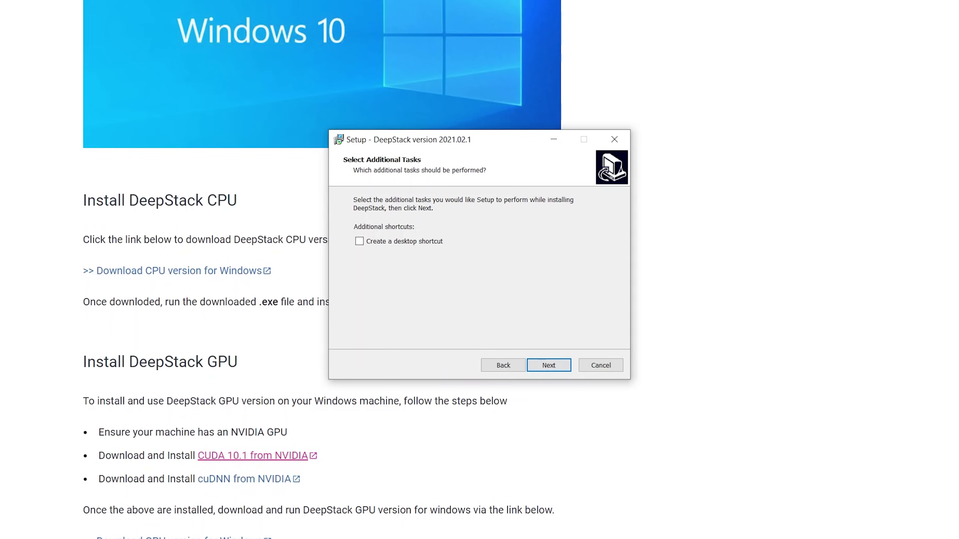
pyautogui.press('Return')
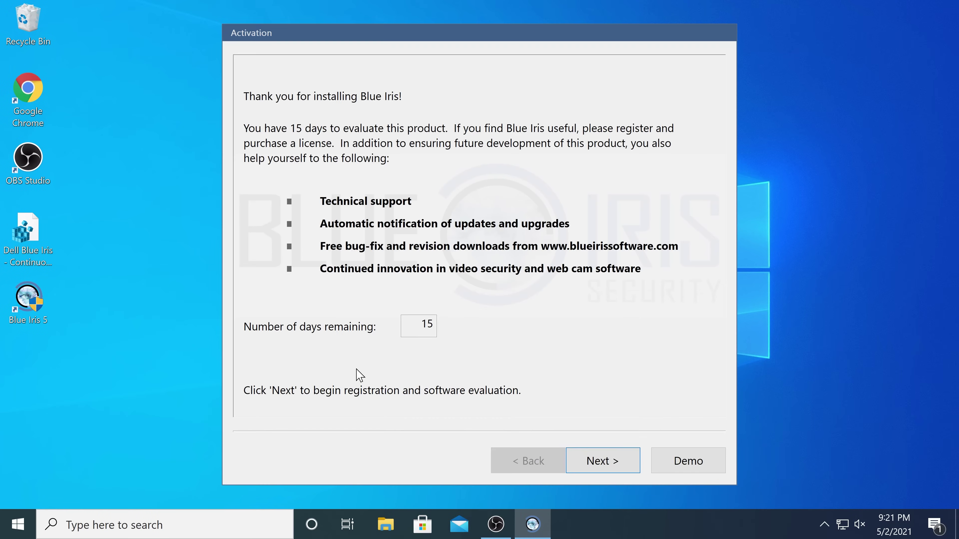
# Proceed with the Blue Iris activation and install the latest available update, 5.4.4.2
pyautogui.click(598, 465)
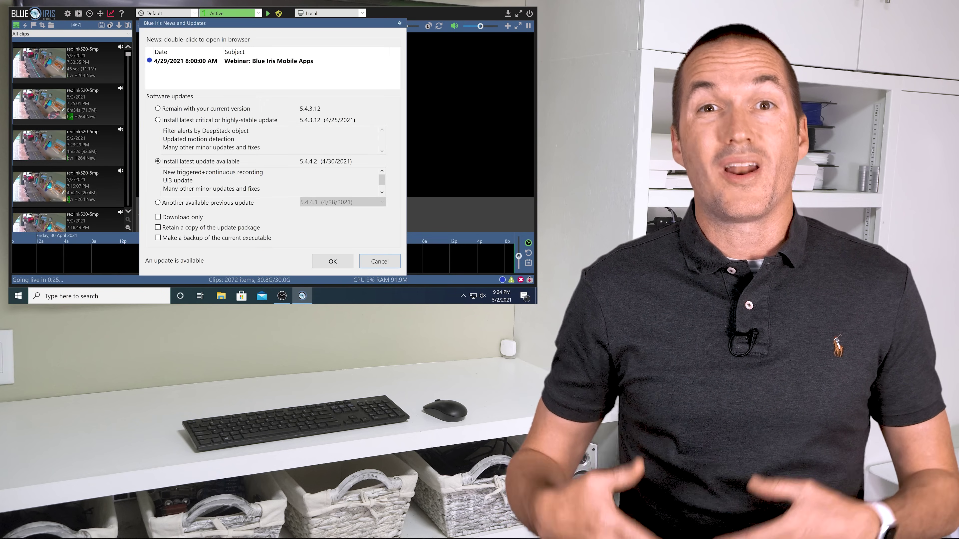
pyautogui.click(332, 261)
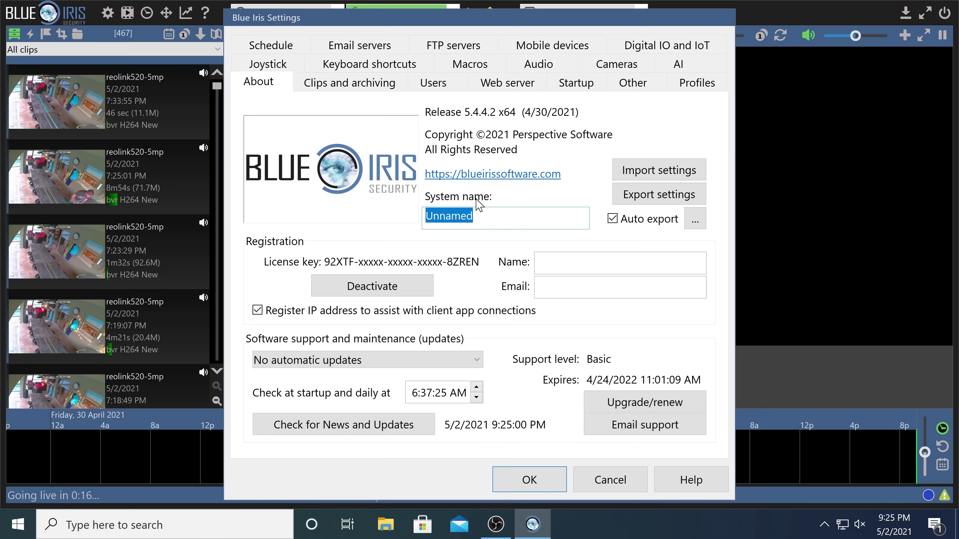
# Name the system The Hook Up and open the clips and archiving settings
pyautogui.write('The ')
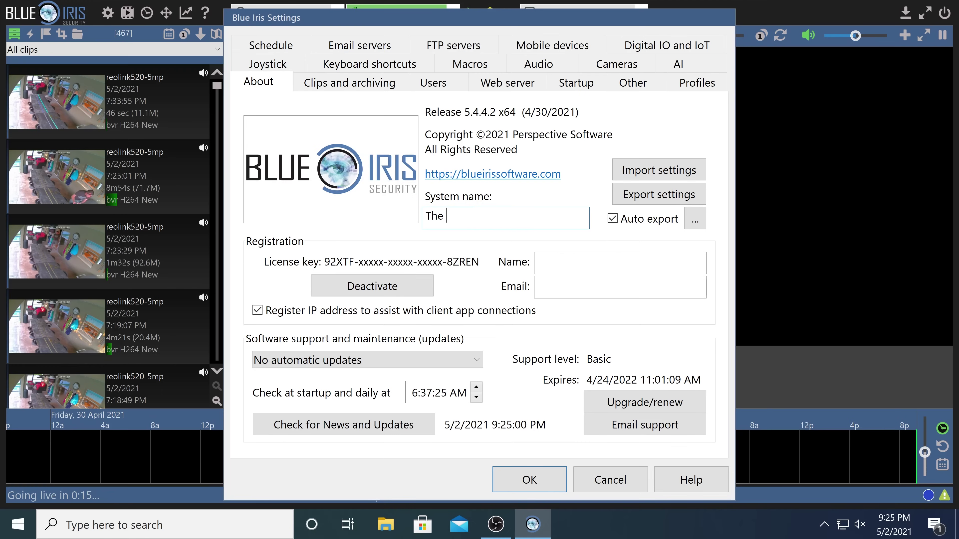
pyautogui.write('Hook Up')
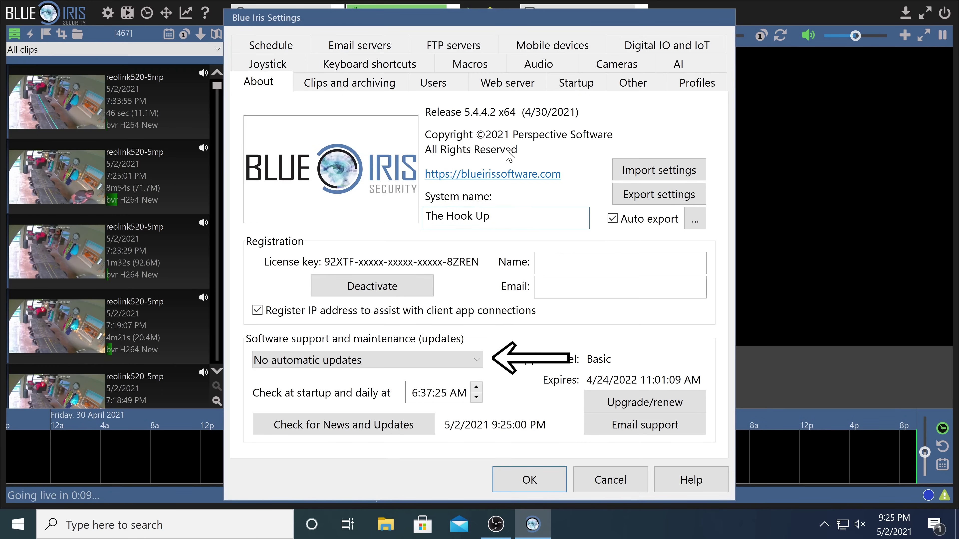
pyautogui.click(449, 359)
pyautogui.click(449, 359)
pyautogui.click(376, 87)
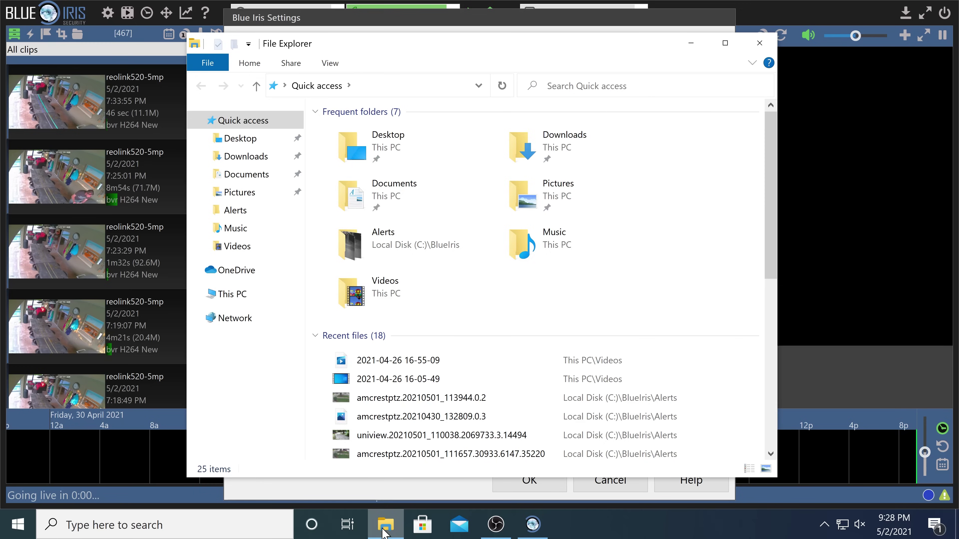
# Create a folder named db on the Security Footage (S:) drive
pyautogui.click(232, 294)
pyautogui.doubleClick(397, 372)
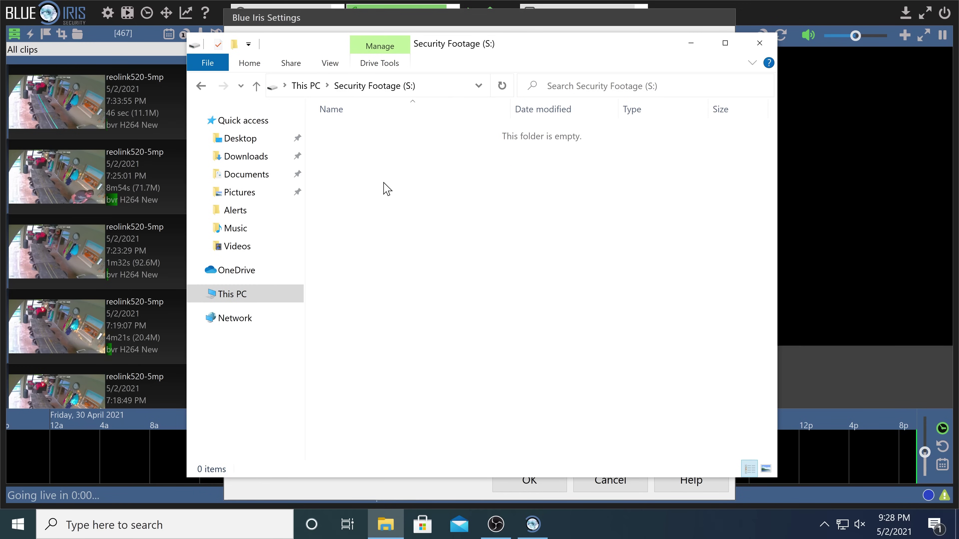
pyautogui.rightClick(383, 183)
pyautogui.moveTo(437, 407)
pyautogui.click(706, 411)
pyautogui.write('db')
pyautogui.press('Return')
# Add two more folders named New and Stored on the Security Footage (S:) drive
pyautogui.rightClick(399, 209)
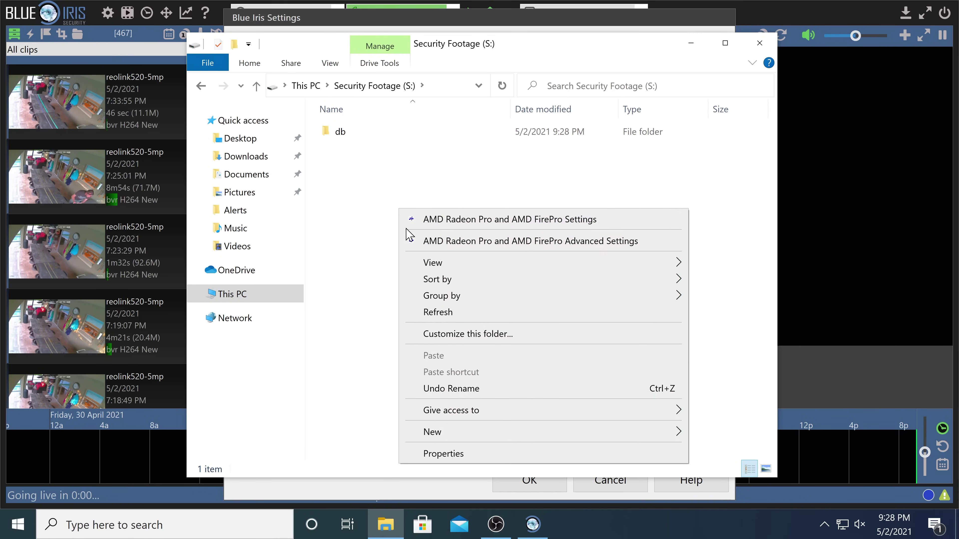
pyautogui.moveTo(435, 431)
pyautogui.click(713, 433)
pyautogui.write('New')
pyautogui.press('Return')
pyautogui.rightClick(457, 235)
pyautogui.moveTo(492, 452)
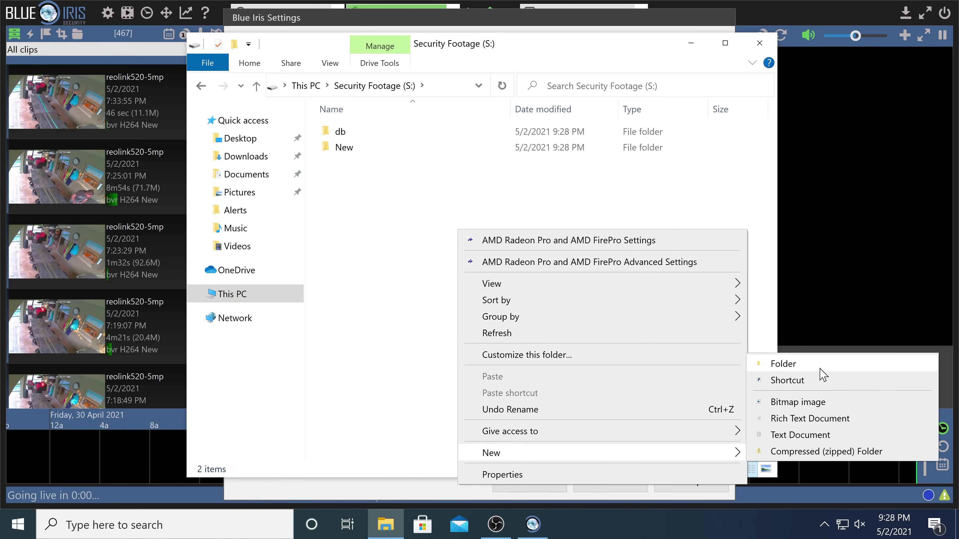
pyautogui.click(818, 364)
pyautogui.write('Stored')
# Create an Alerts folder on the Security Footage (S:) drive and close the file window
pyautogui.rightClick(377, 201)
pyautogui.moveTo(445, 424)
pyautogui.click(707, 435)
pyautogui.write('Alerts')
pyautogui.click(564, 350)
pyautogui.click(760, 43)
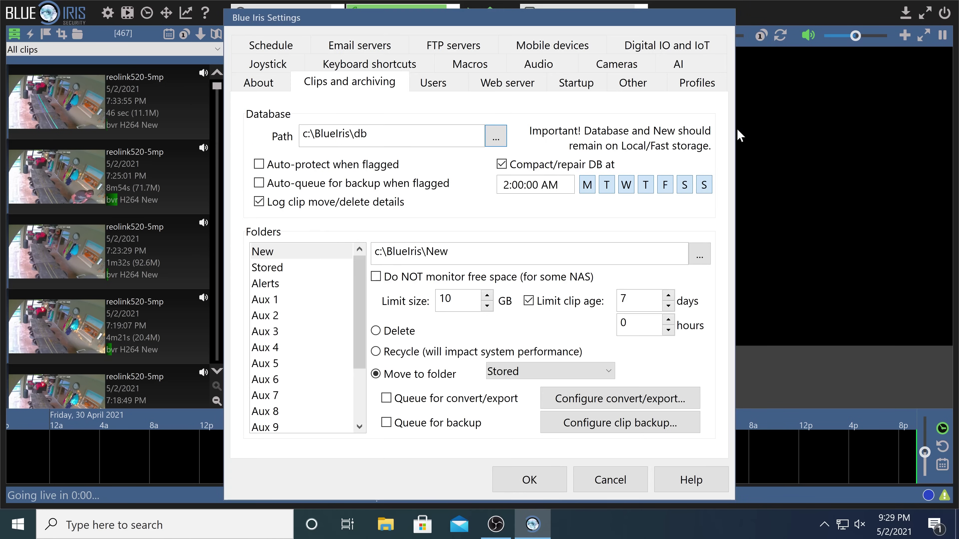
# Set the storage path of the New clips folder to S:\New
pyautogui.click(699, 256)
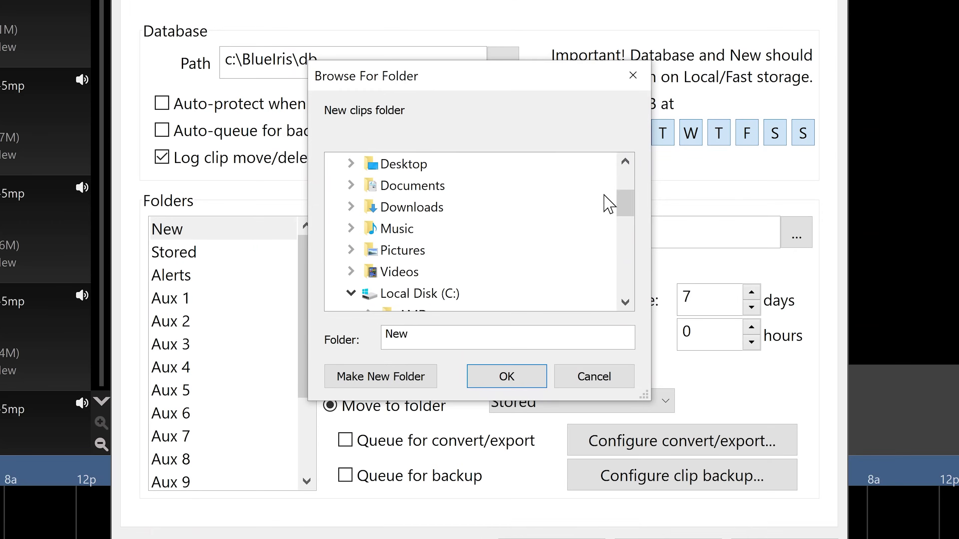
pyautogui.moveTo(623, 239); pyautogui.dragTo(621, 291)
pyautogui.doubleClick(432, 249)
pyautogui.click(391, 231)
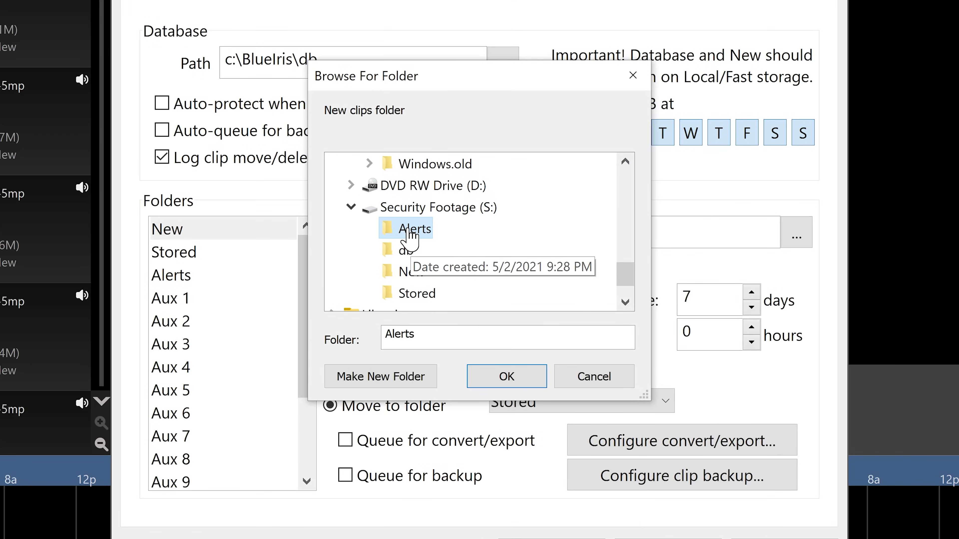
pyautogui.click(411, 272)
pyautogui.click(507, 378)
# Turn off the New folder's clip age limit, limit its size to 1000 GB and have old clips deleted
pyautogui.click(552, 302)
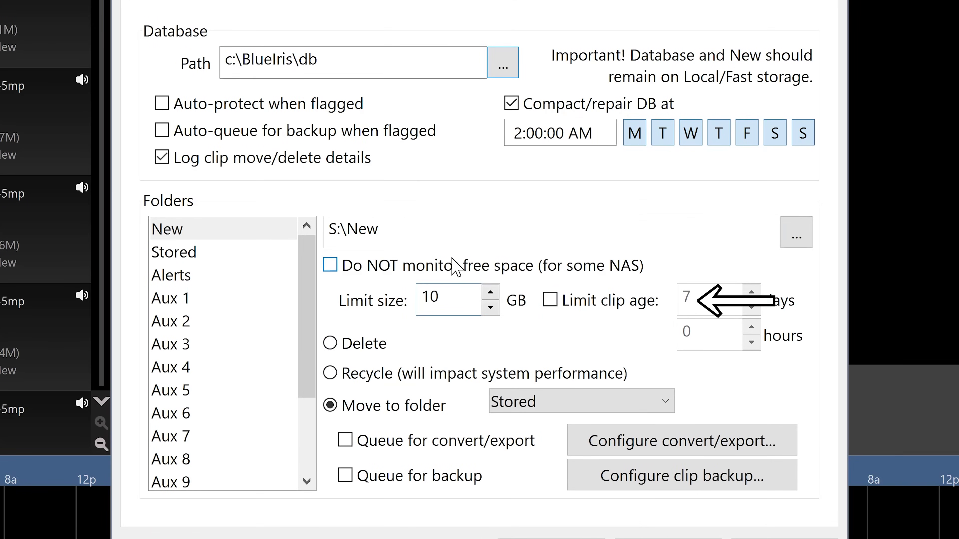
pyautogui.write('00')
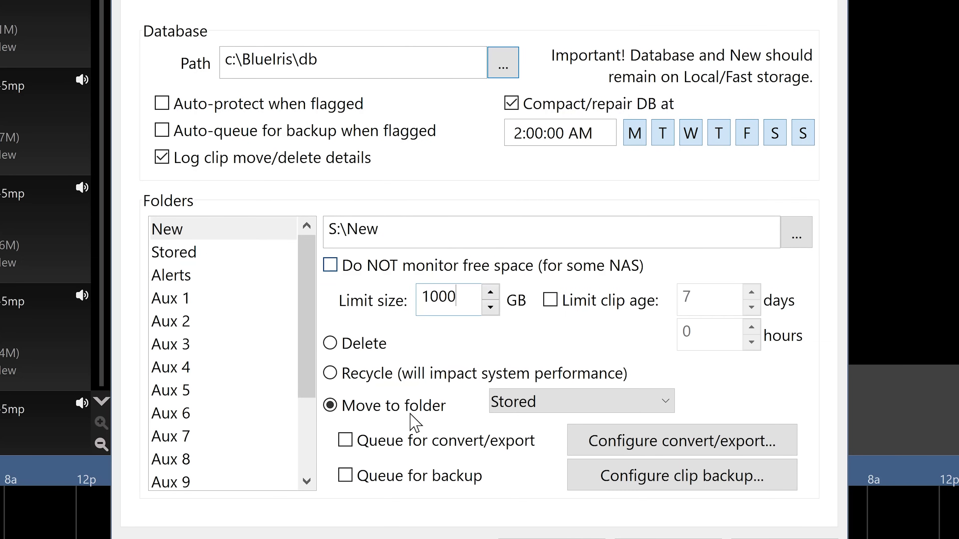
pyautogui.click(361, 344)
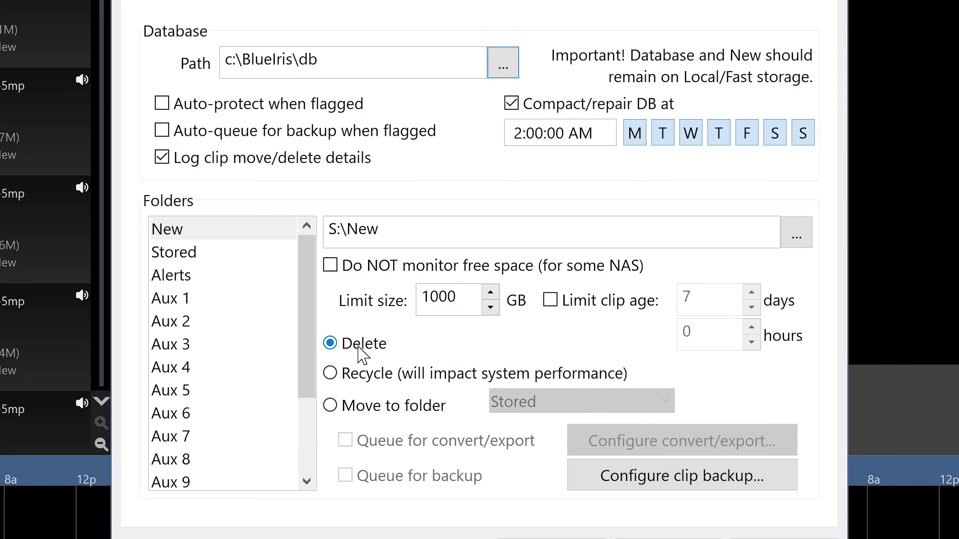
# Set the Stored folder's path to S:\Stored and turn off its clip age limit
pyautogui.click(204, 253)
pyautogui.click(796, 235)
pyautogui.moveTo(631, 207); pyautogui.dragTo(626, 236)
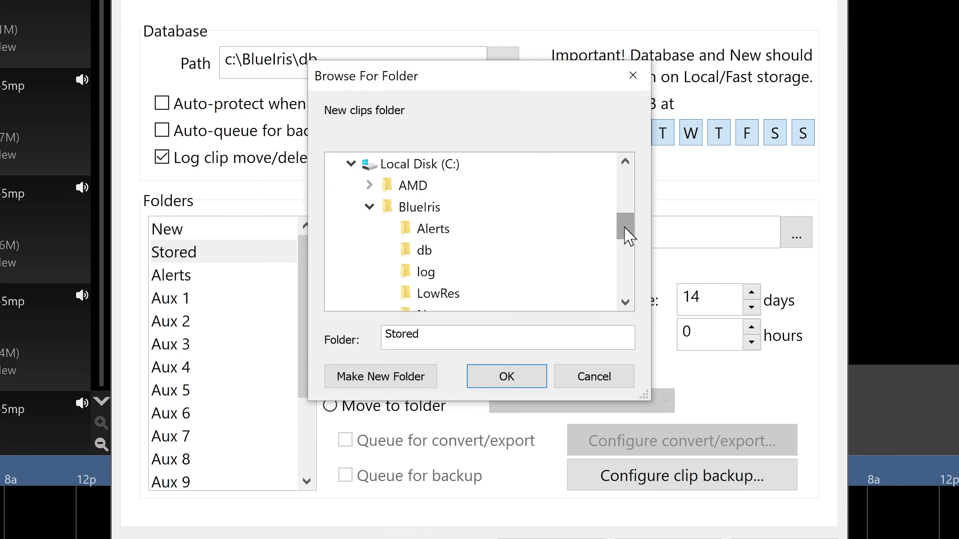
pyautogui.doubleClick(364, 166)
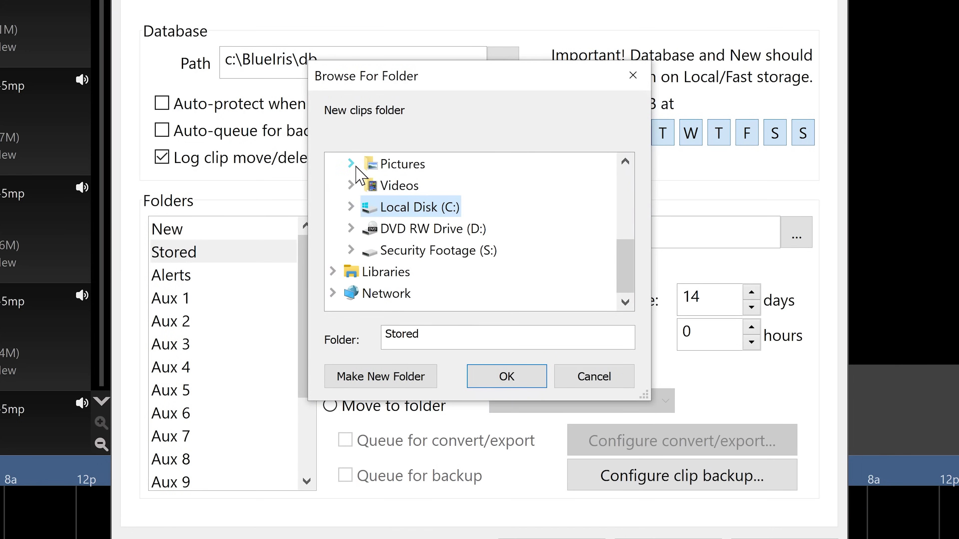
pyautogui.click(349, 251)
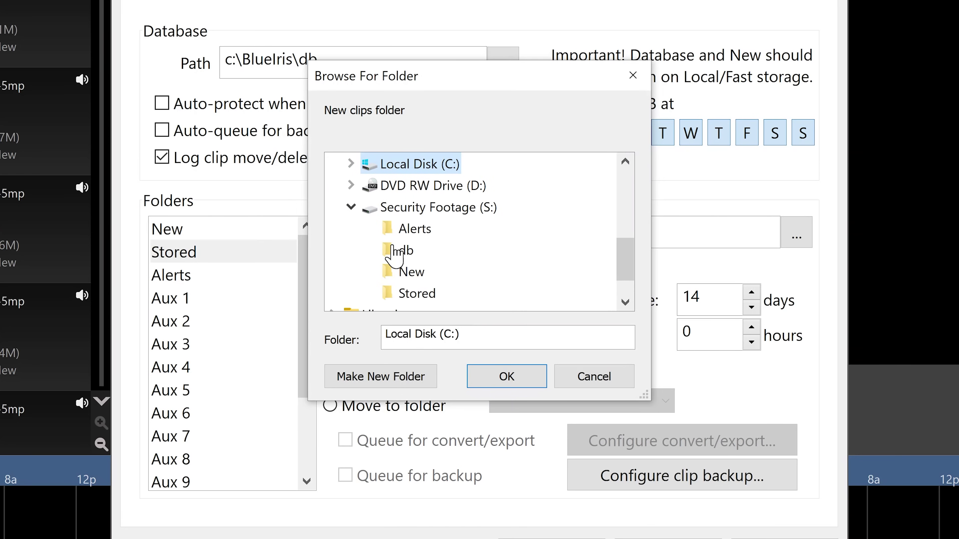
pyautogui.click(415, 298)
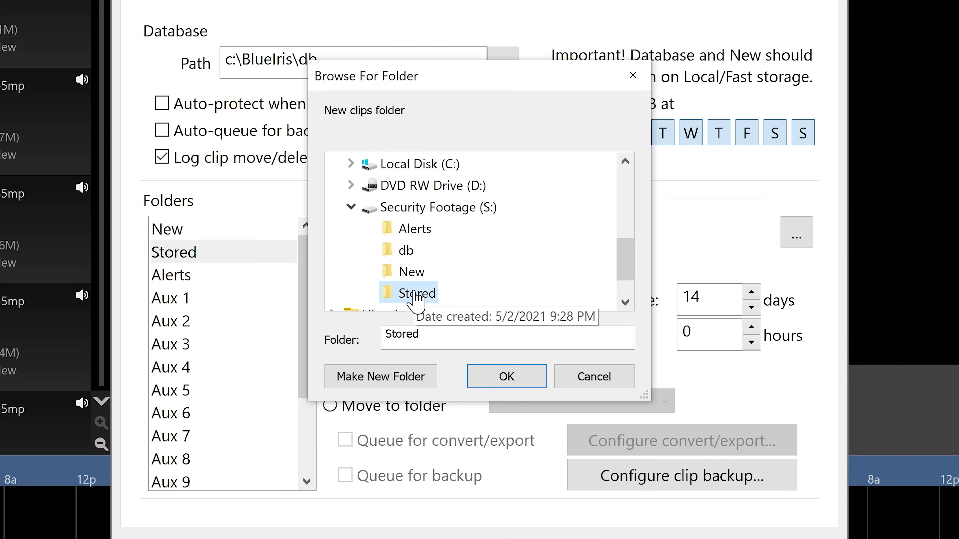
pyautogui.click(502, 378)
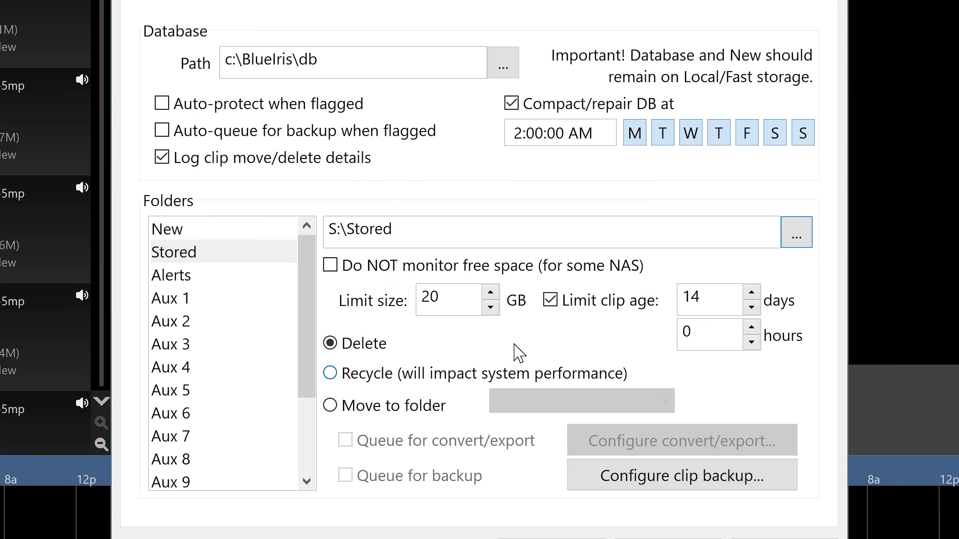
pyautogui.click(553, 305)
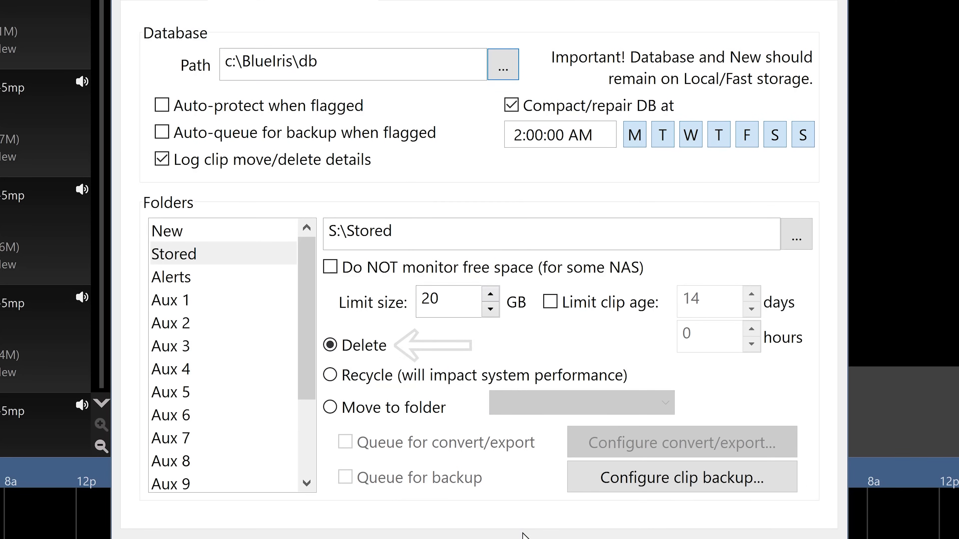
# Set the storage path of the Alerts folder to S:\Alerts on the Security Footage drive
pyautogui.click(204, 278)
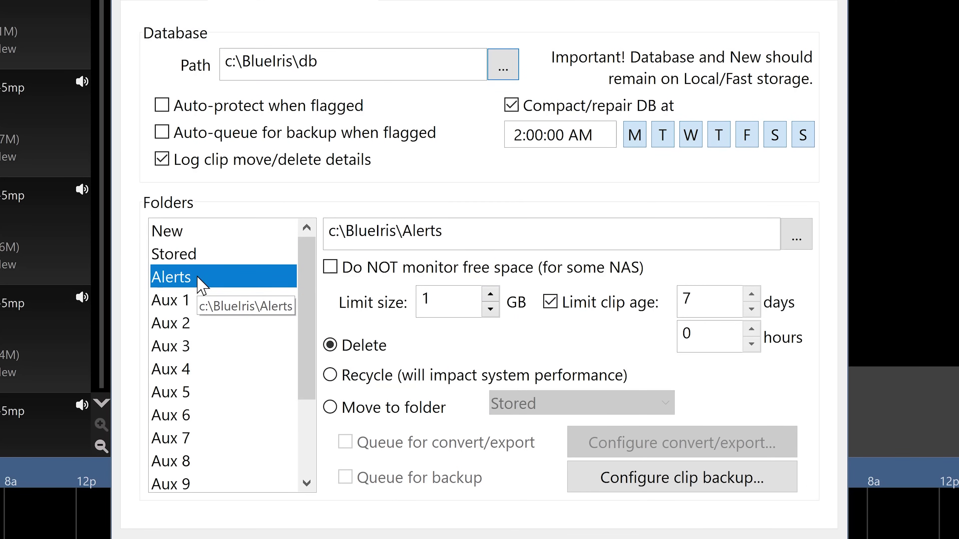
pyautogui.click(795, 238)
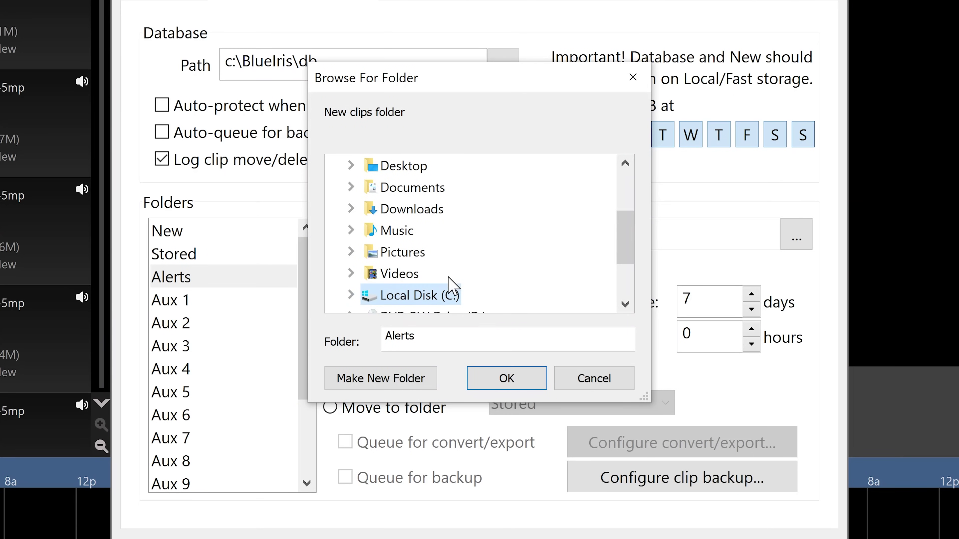
pyautogui.doubleClick(447, 294)
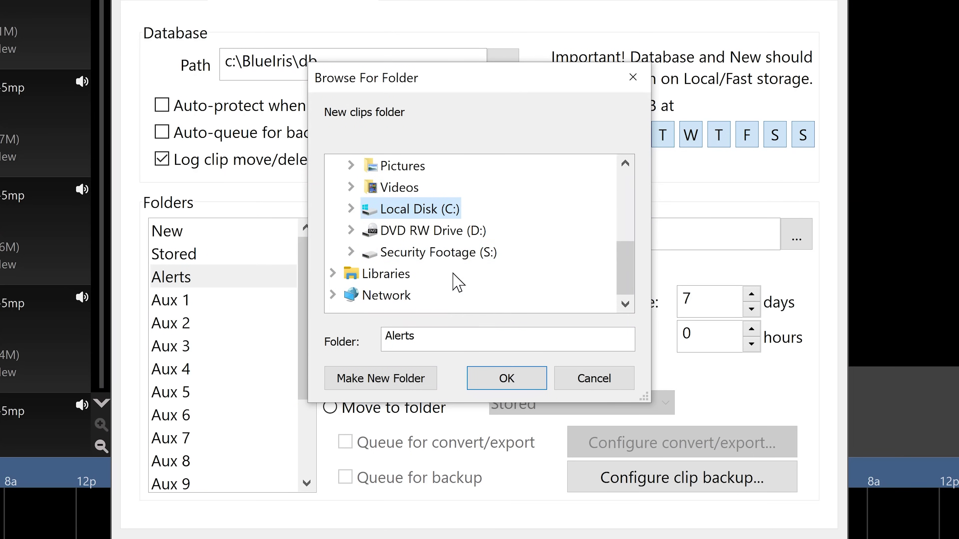
pyautogui.click(351, 252)
pyautogui.click(408, 238)
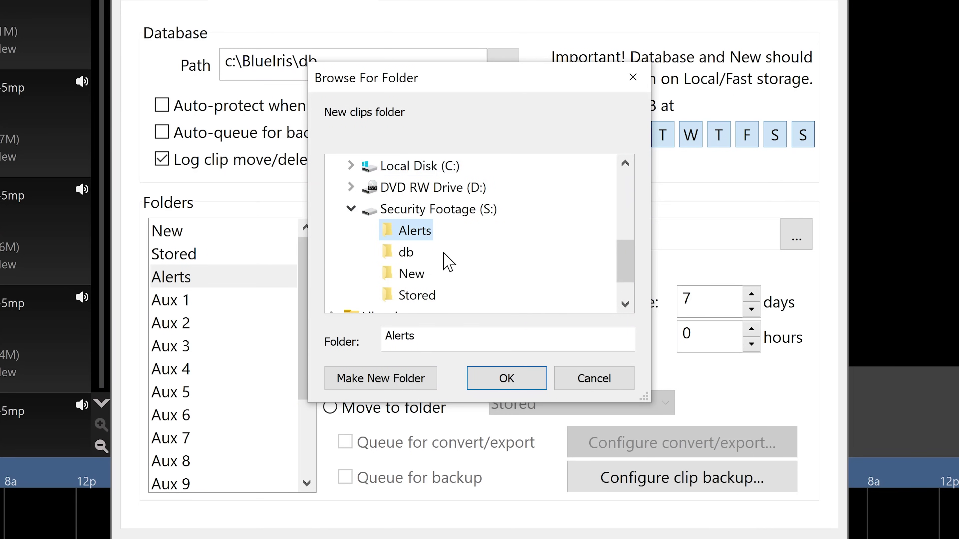
pyautogui.click(507, 379)
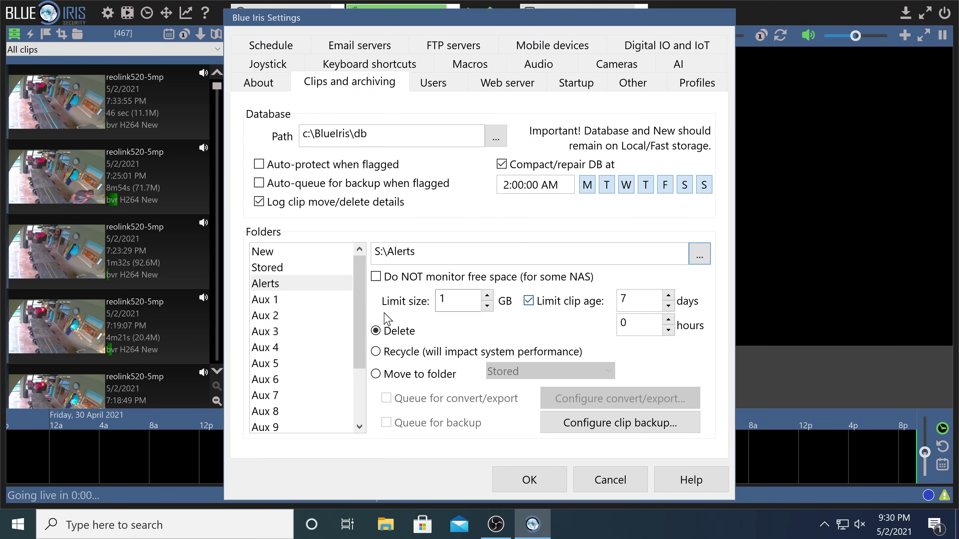
# Set the database path to the db folder on the Security Footage drive, S:\db
pyautogui.click(496, 136)
pyautogui.scroll(-2, 488, 270)
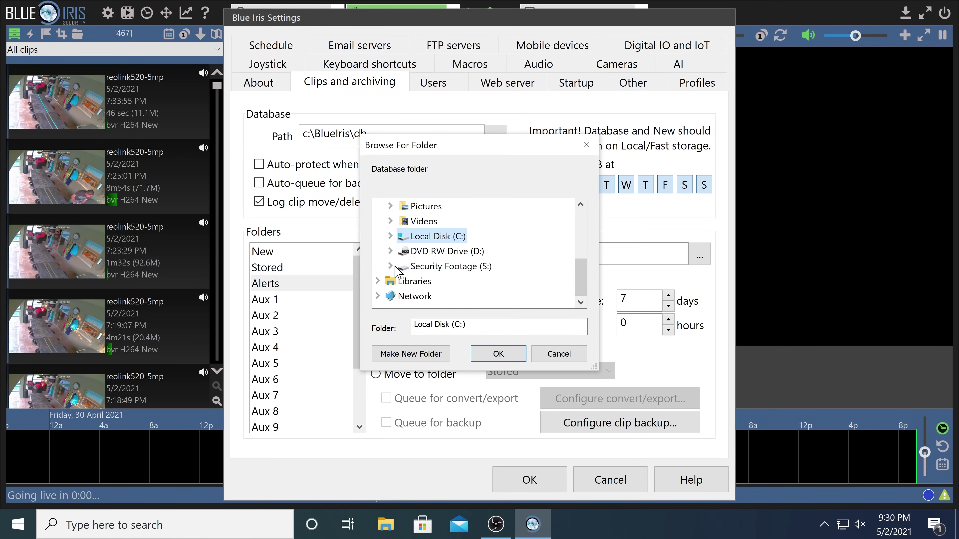
pyautogui.doubleClick(434, 266)
pyautogui.click(413, 266)
pyautogui.click(498, 353)
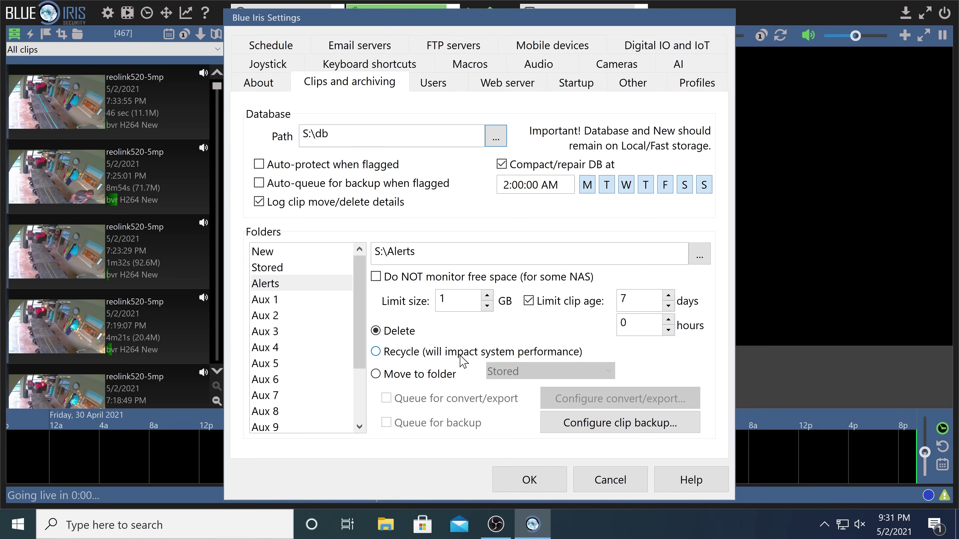
# Add an administrator user with a name, a password and LAN only access, and disable the local_console user
pyautogui.click(448, 86)
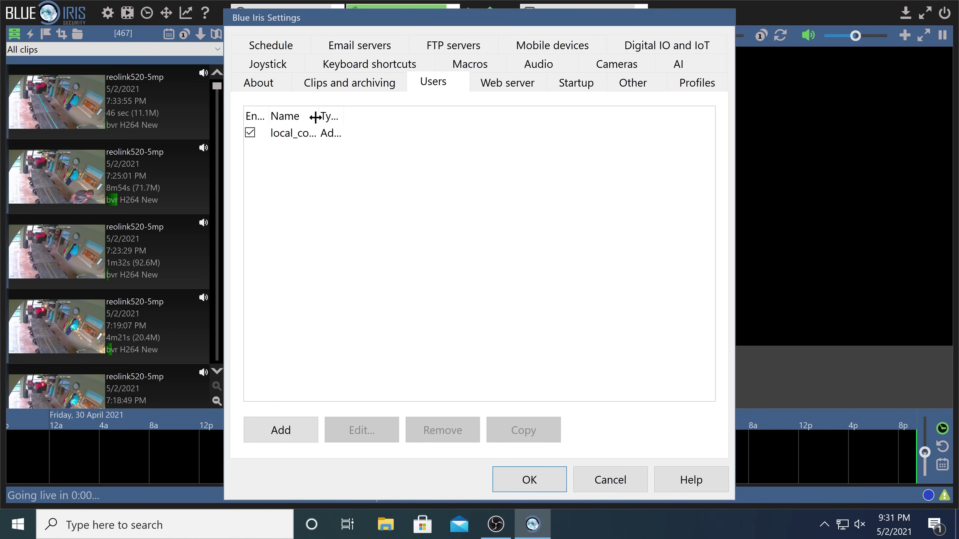
pyautogui.moveTo(319, 116); pyautogui.dragTo(555, 115)
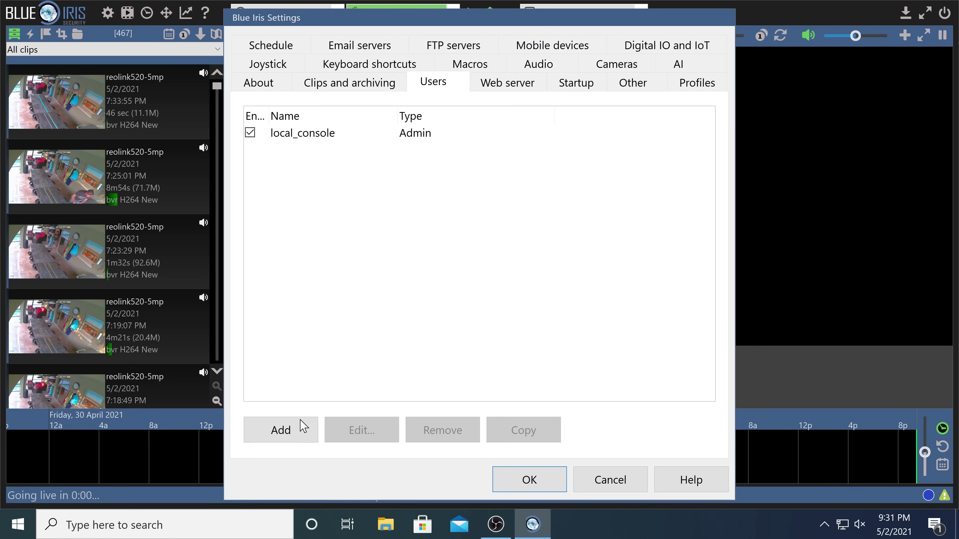
pyautogui.click(300, 426)
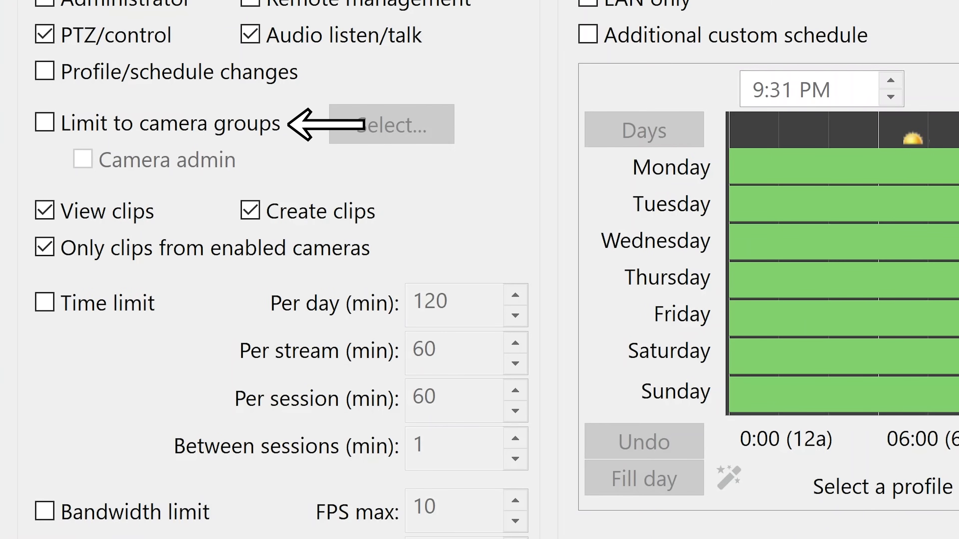
pyautogui.click(151, 6)
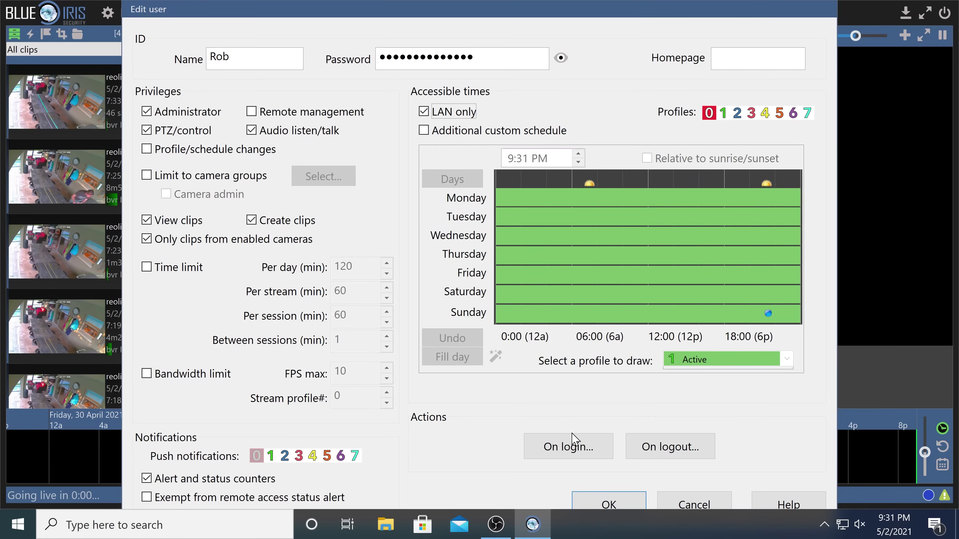
pyautogui.click(603, 506)
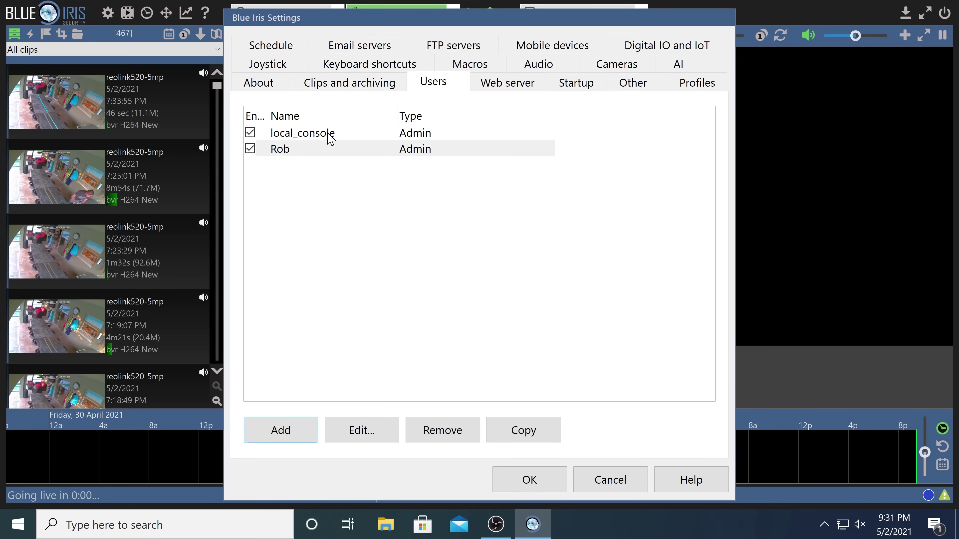
pyautogui.click(256, 132)
pyautogui.click(251, 132)
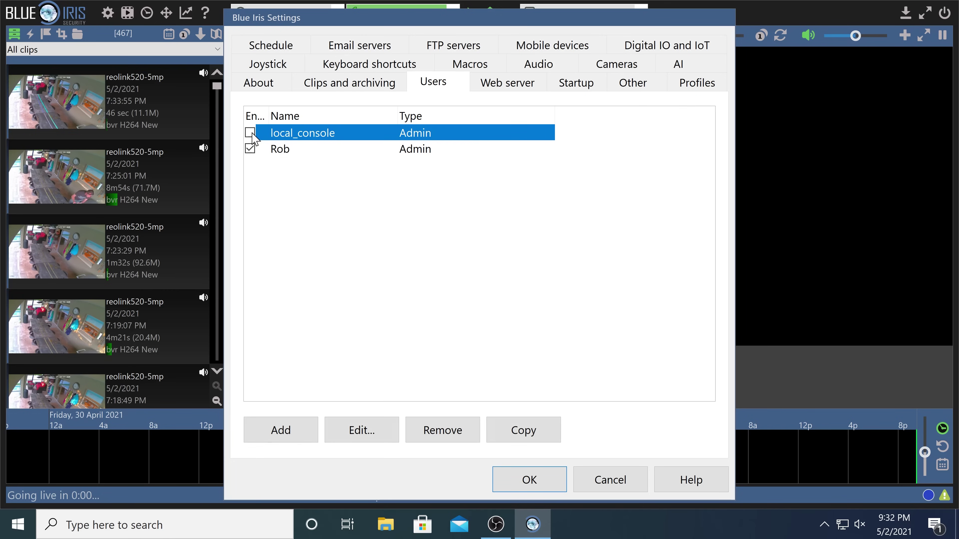
# In the web server settings, turn off the external IP refresh and set the remote access address to 192.168.86.167:81
pyautogui.click(537, 87)
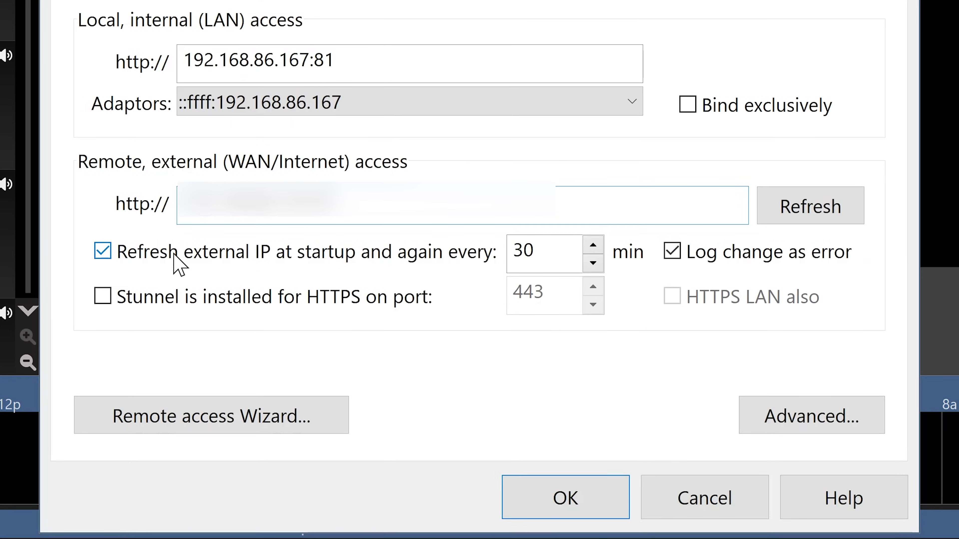
pyautogui.click(104, 252)
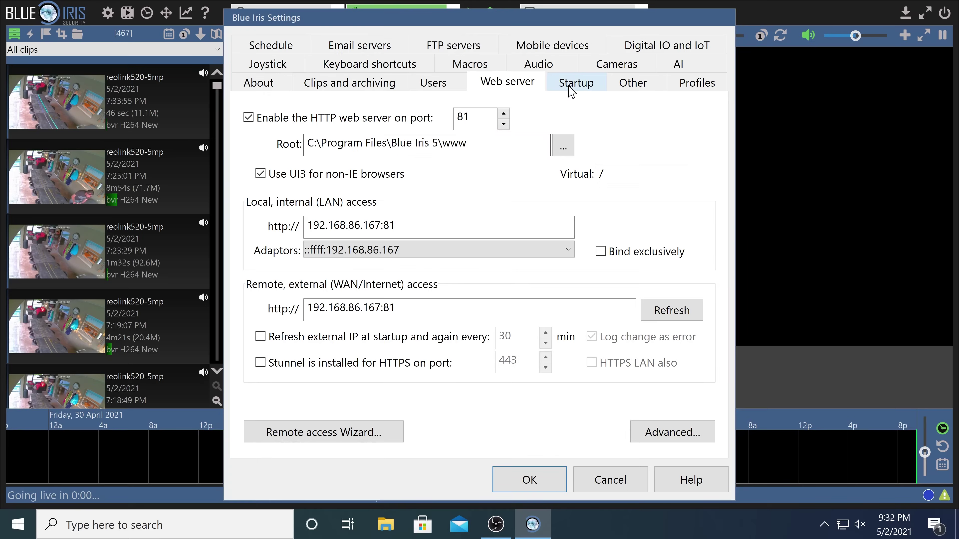
# Set Blue Iris to run as a Windows service, entering the Windows admin account's password for the Blue Iris user
pyautogui.click(575, 82)
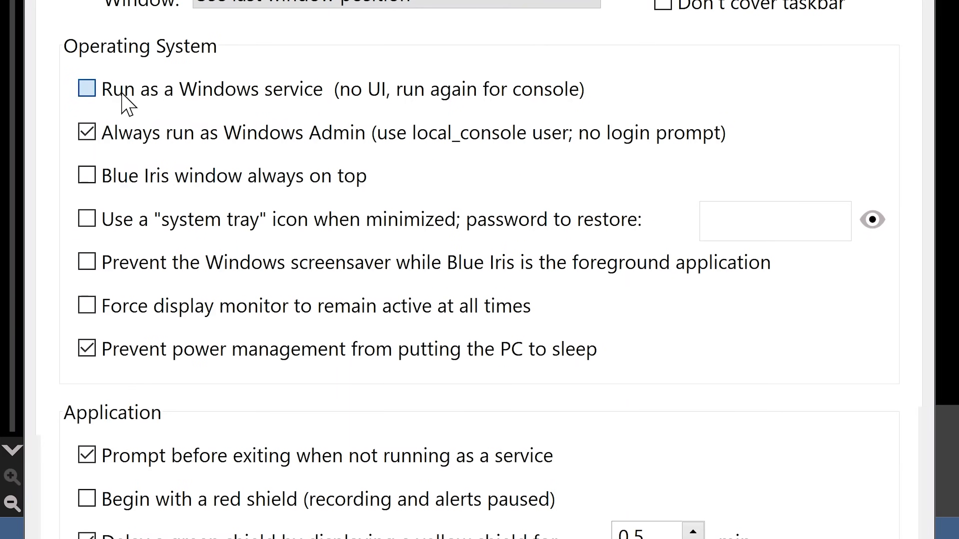
pyautogui.click(122, 95)
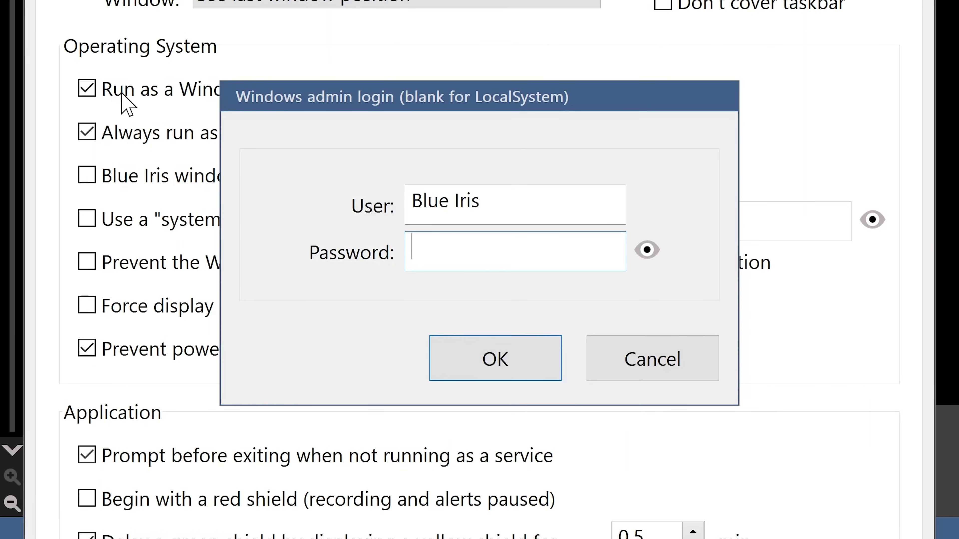
pyautogui.write('••••••••')
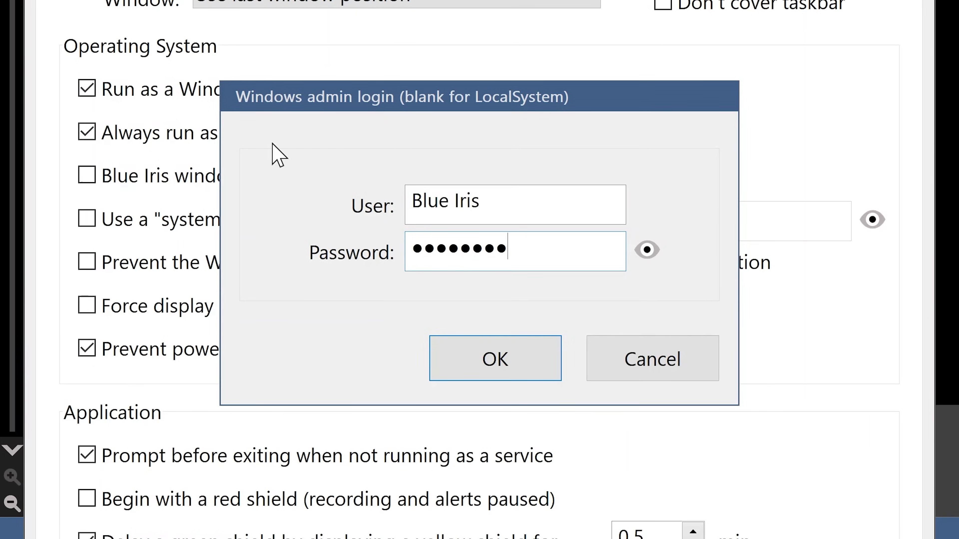
pyautogui.click(499, 369)
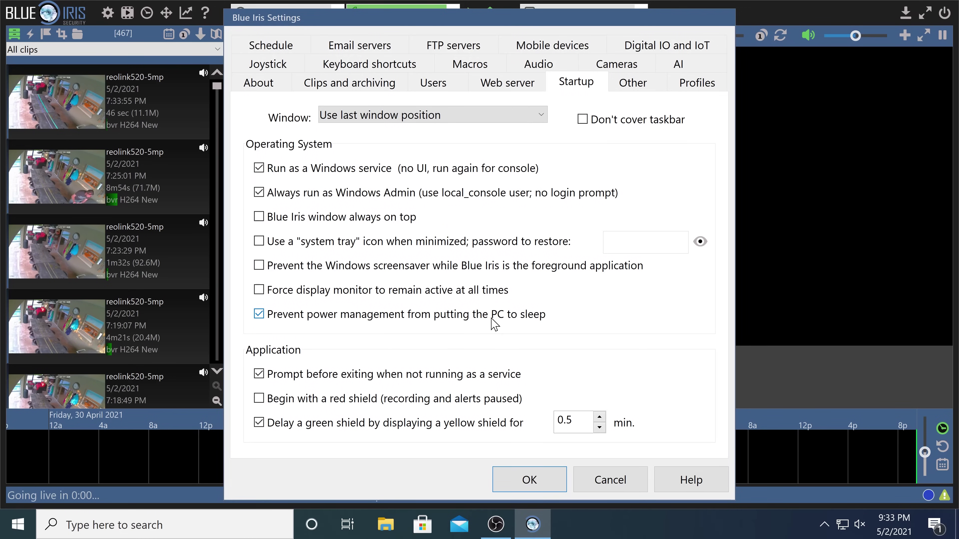
pyautogui.click(623, 87)
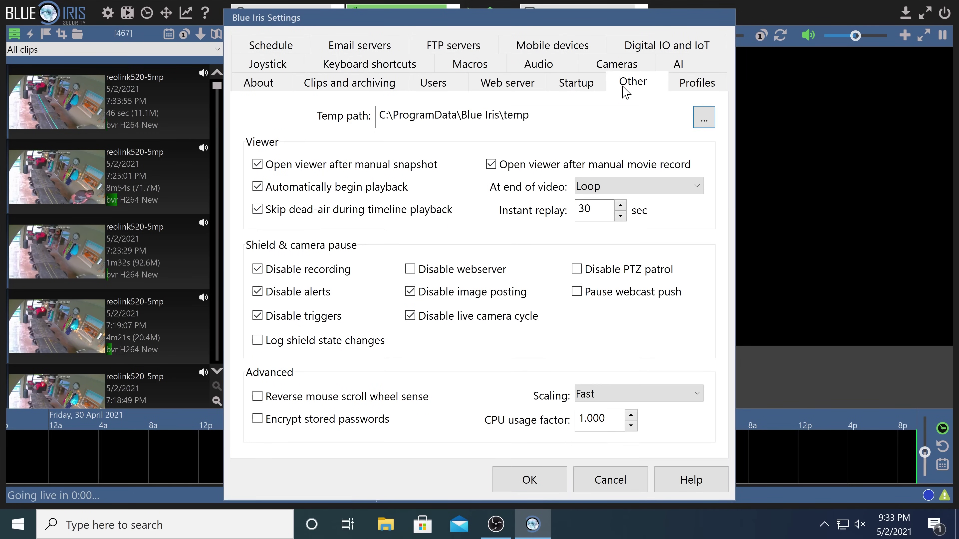
pyautogui.click(678, 90)
pyautogui.click(280, 69)
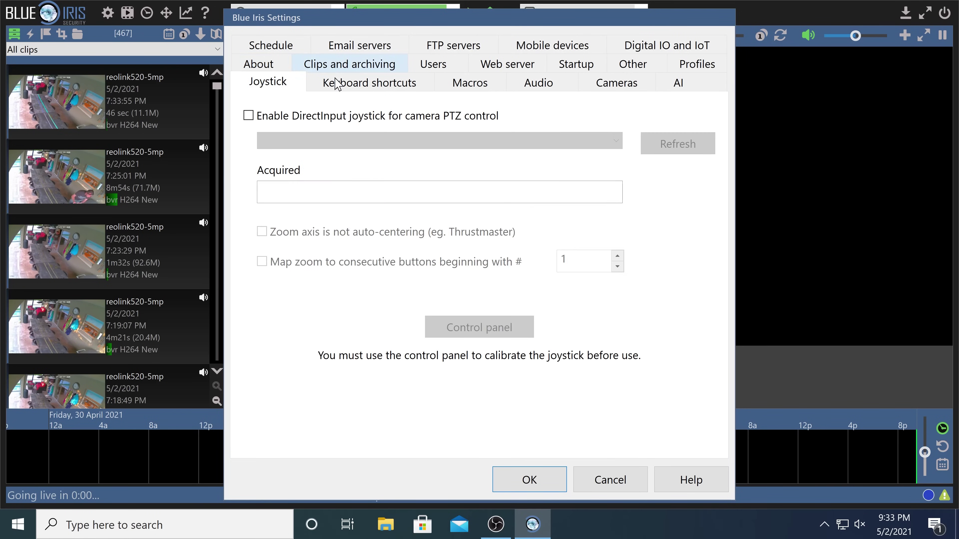
pyautogui.click(337, 84)
pyautogui.click(476, 85)
pyautogui.click(529, 80)
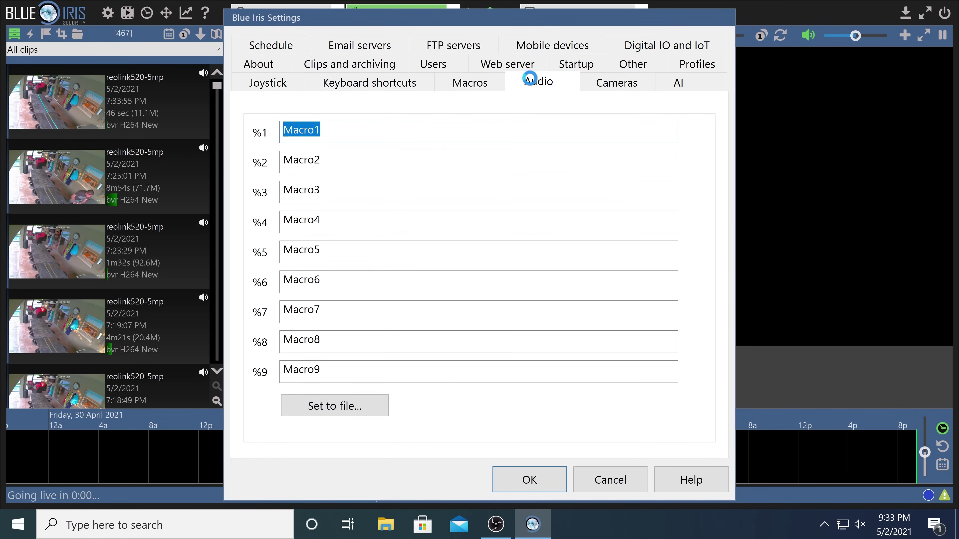
# Set the cameras' hardware accelerated decode to Intel+VPP
pyautogui.click(603, 84)
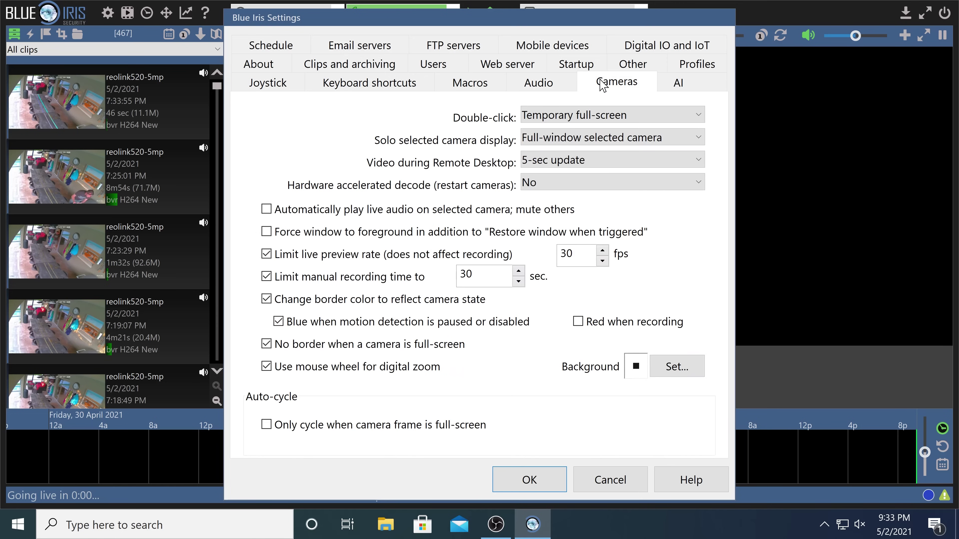
pyautogui.click(588, 183)
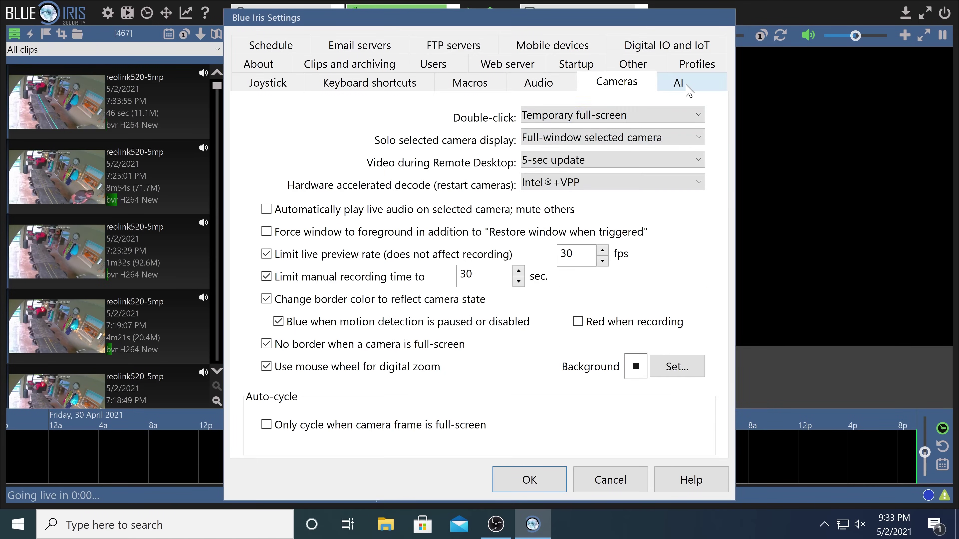
# Enable the DeepStack server on 127.0.0.1 port 82 in Medium mode, start it and test it in the browser
pyautogui.click(678, 83)
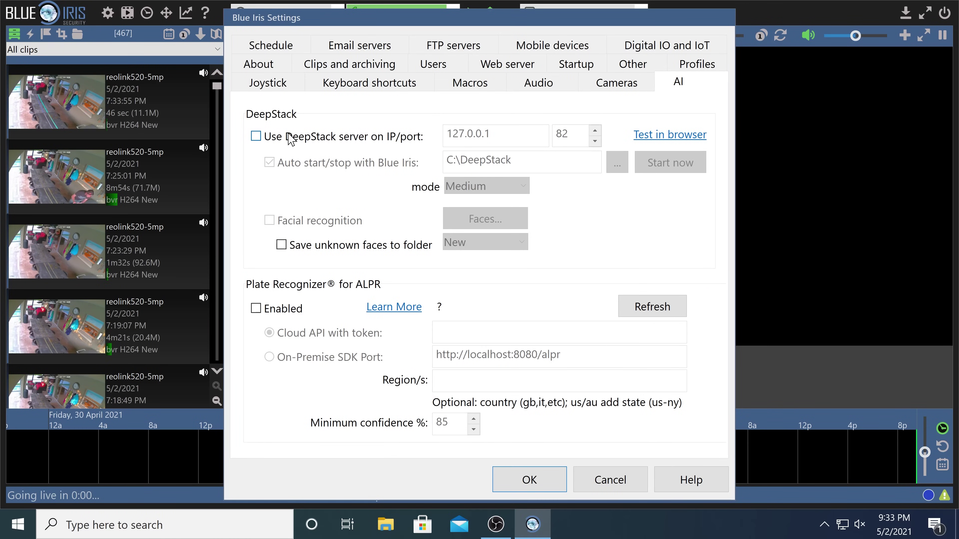
pyautogui.click(256, 137)
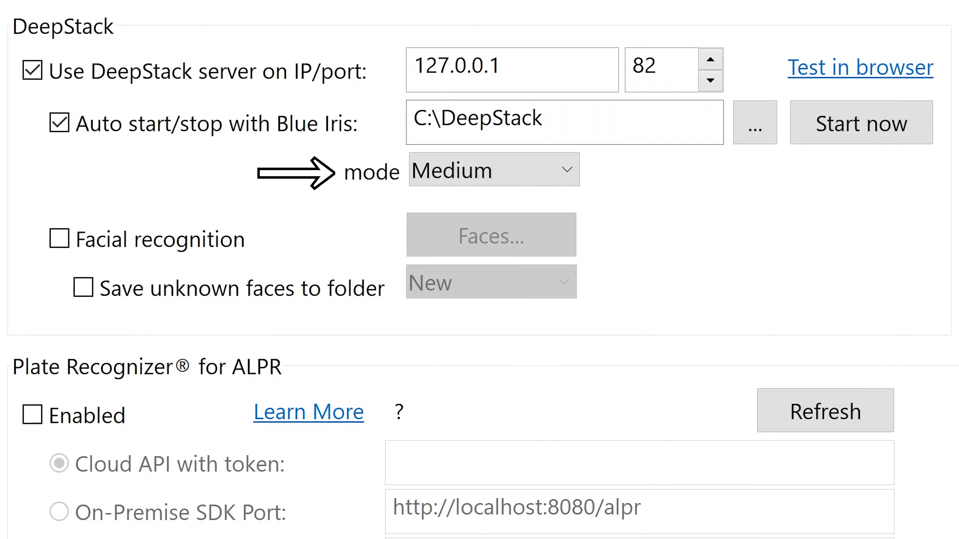
pyautogui.click(565, 170)
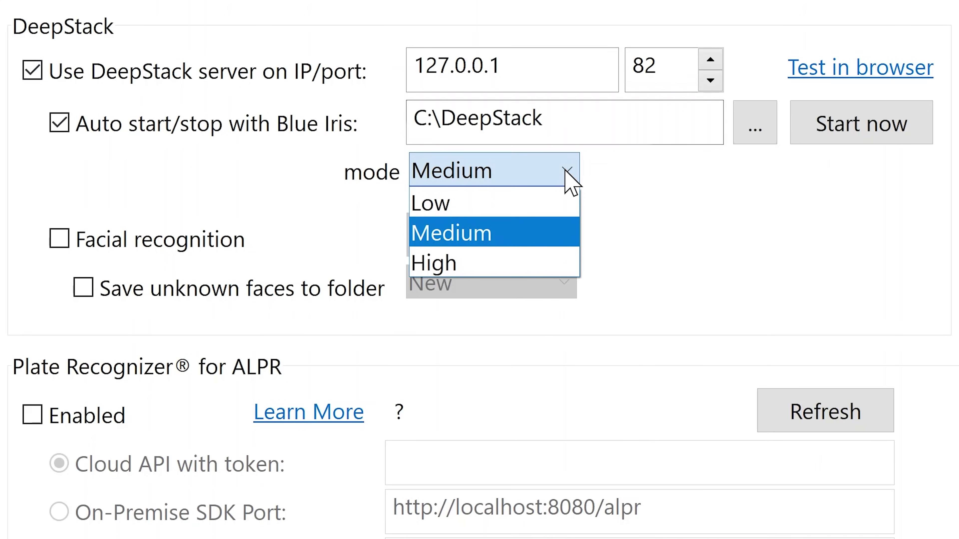
pyautogui.click(565, 170)
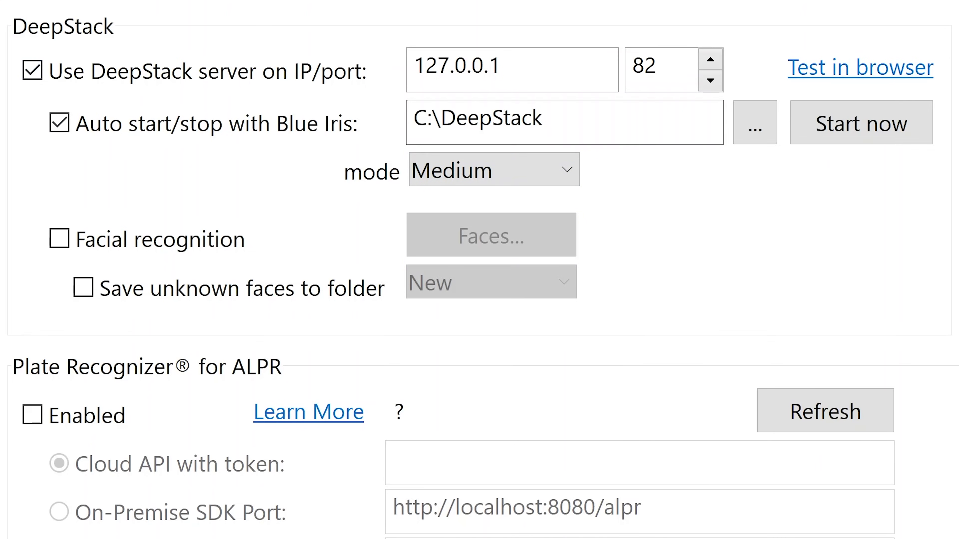
pyautogui.click(837, 130)
pyautogui.click(868, 69)
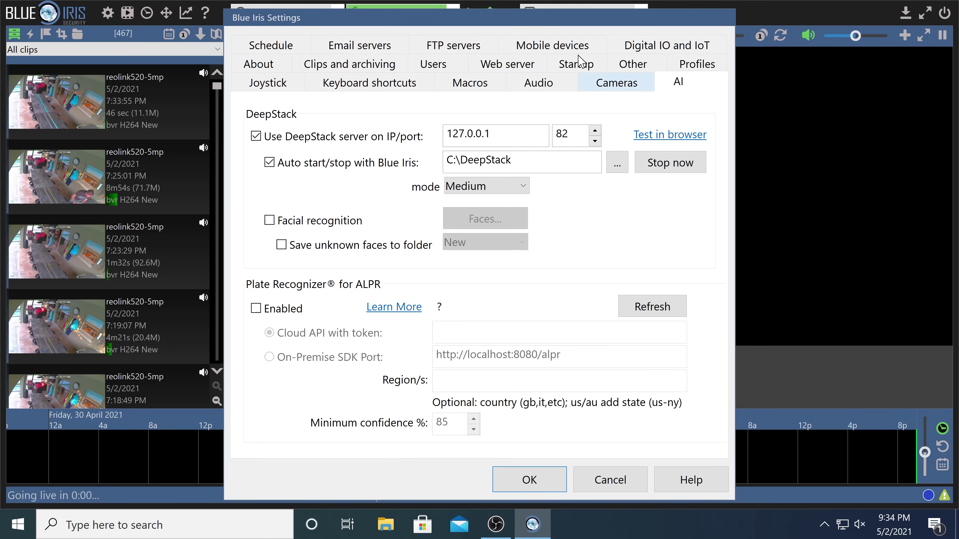
pyautogui.click(574, 47)
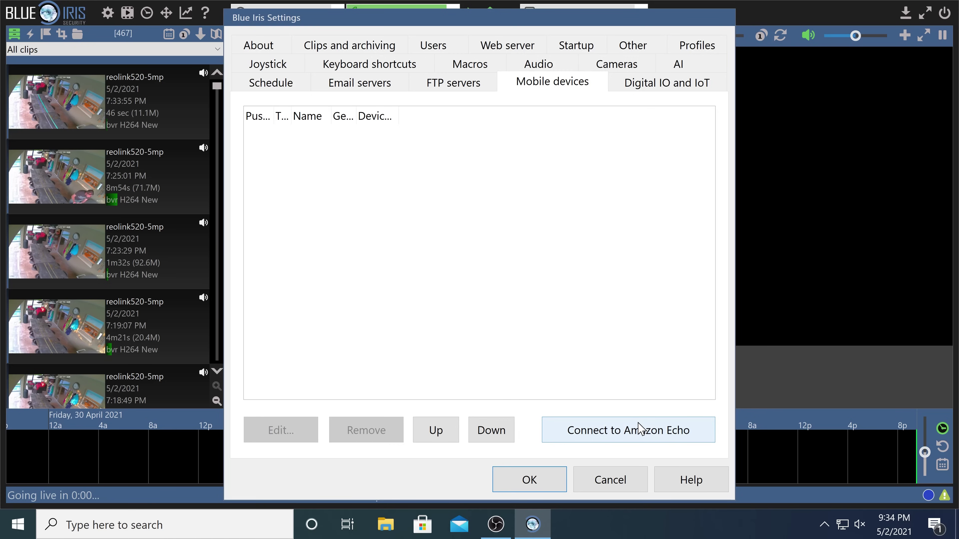
pyautogui.click(675, 85)
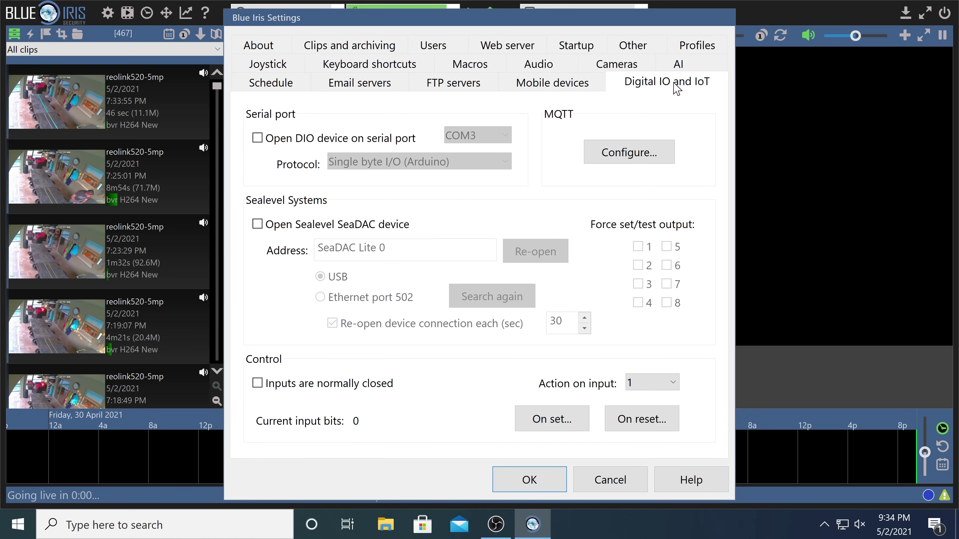
pyautogui.click(629, 152)
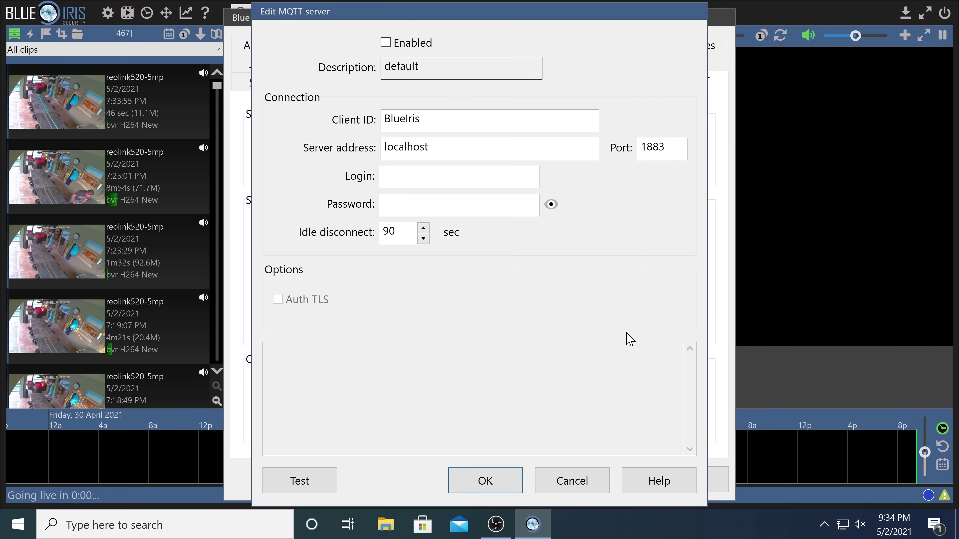
pyautogui.click(592, 490)
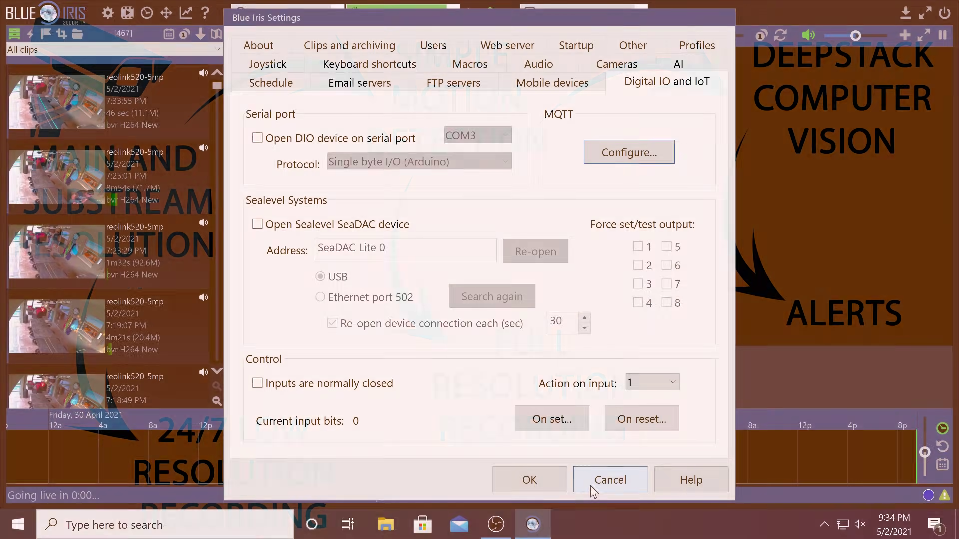
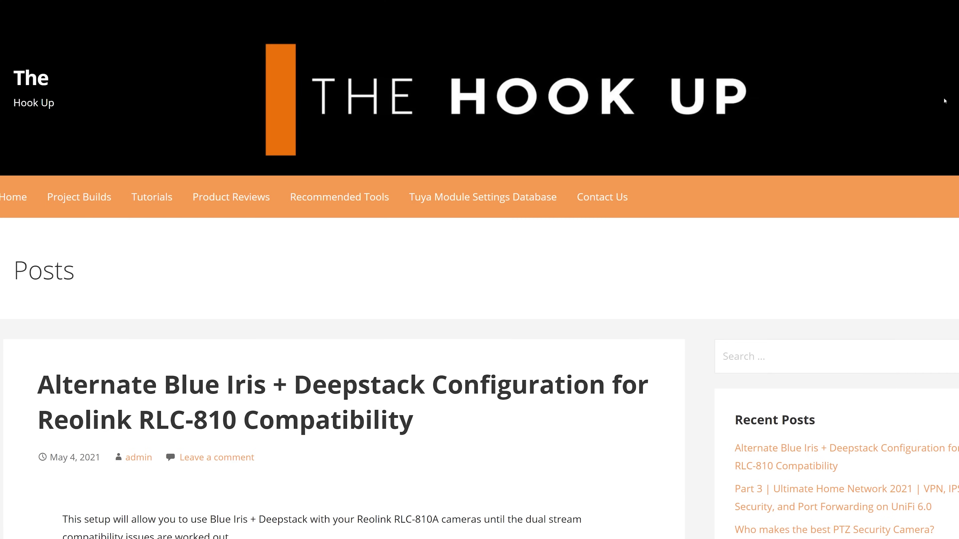
pyautogui.scroll(-5, 943, 99)
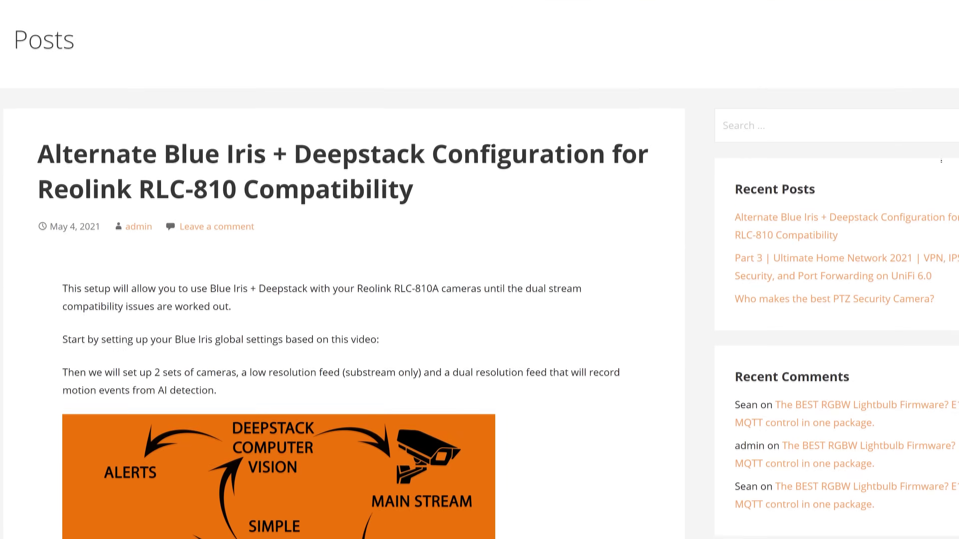
# Review the web article on the alternate Blue Iris + Deepstack configuration for Reolink RLC-810 cameras, including its camera, trigger and recording settings
pyautogui.scroll(-11, 942, 161)
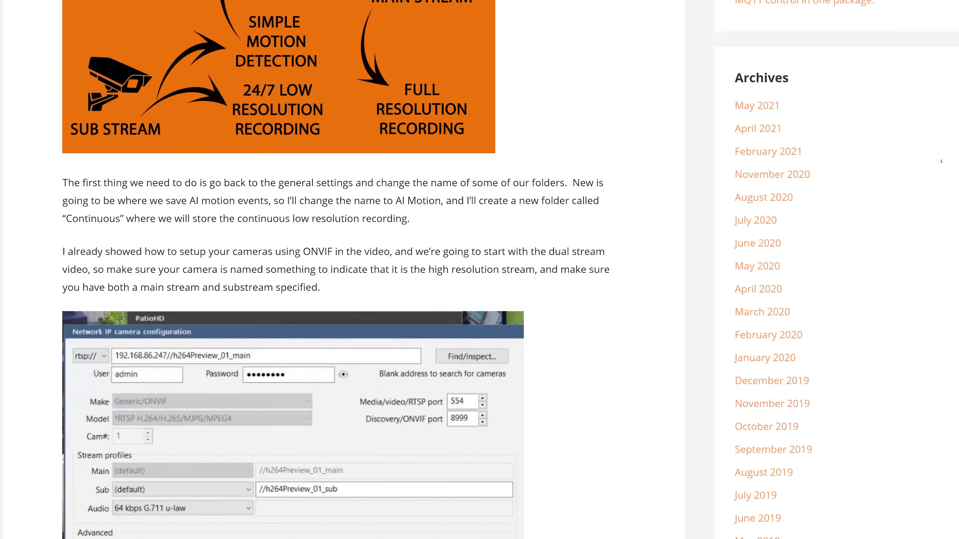
pyautogui.scroll(-11, 942, 161)
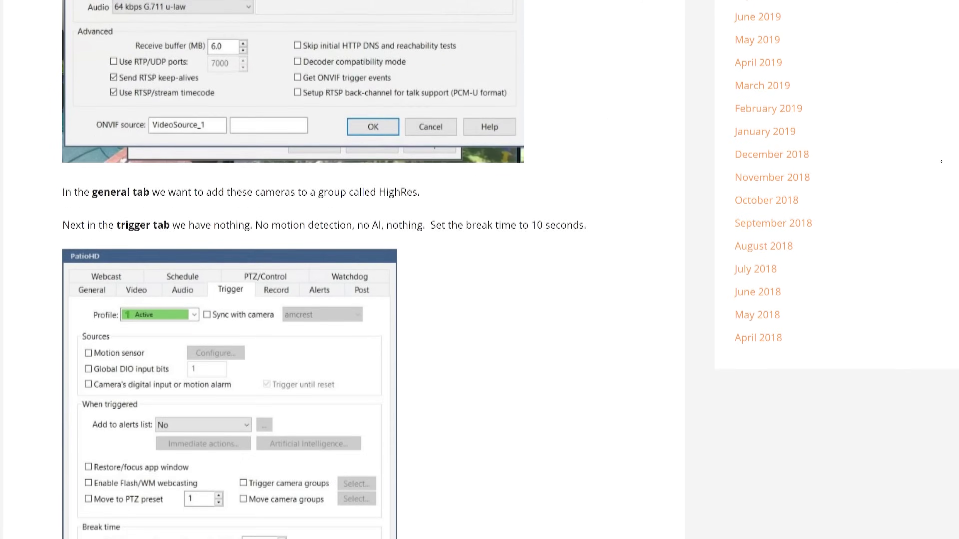
pyautogui.scroll(-11, 942, 162)
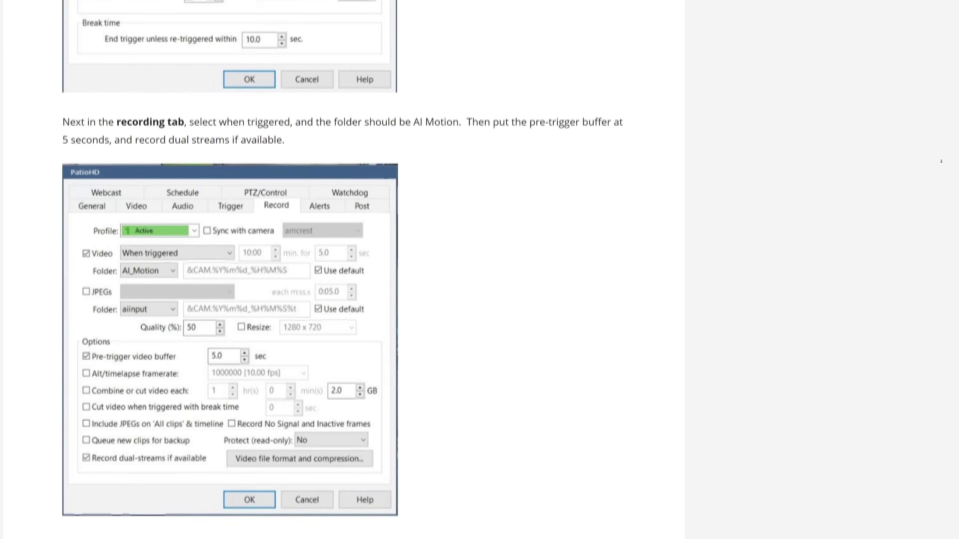
pyautogui.scroll(-11, 941, 162)
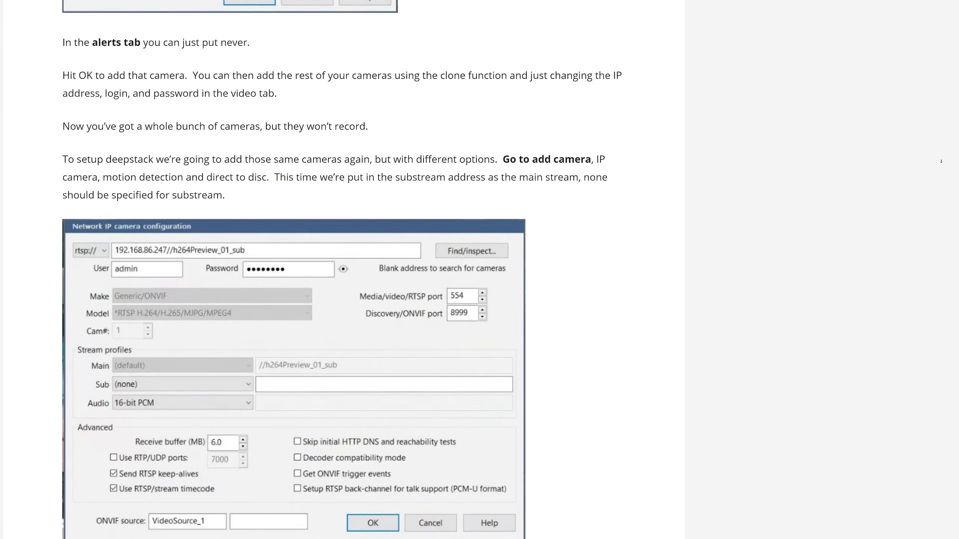
pyautogui.scroll(-11, 941, 161)
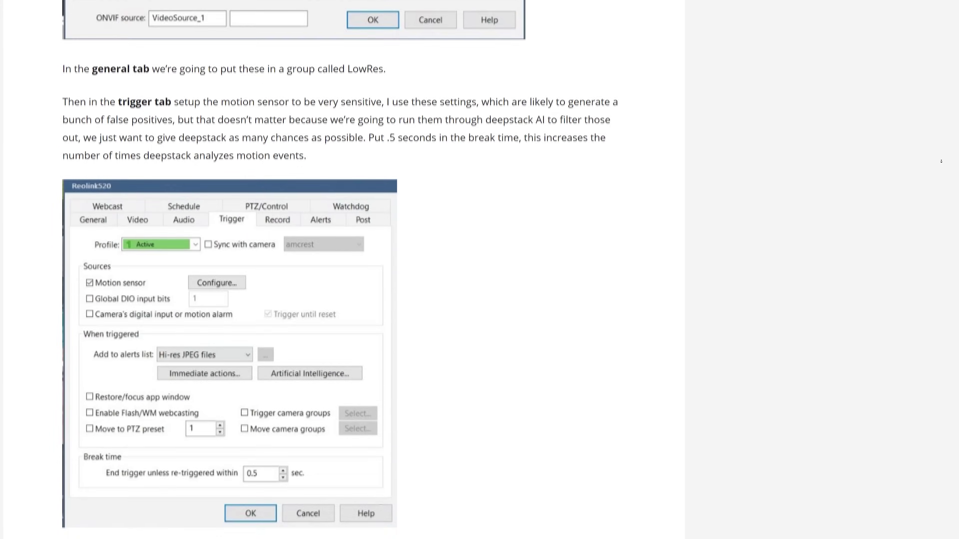
pyautogui.scroll(-3, 941, 161)
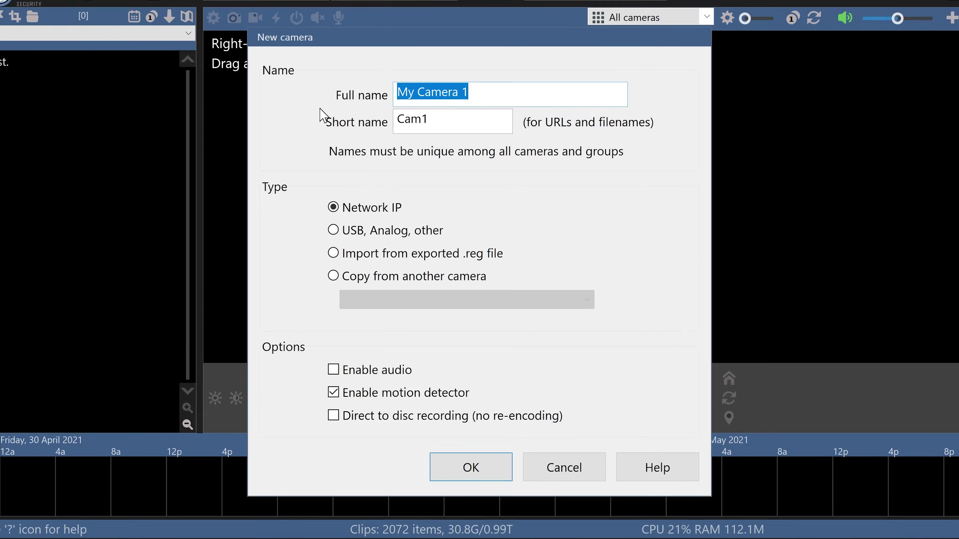
# In Blue Iris, create a network IP camera with full and short name univiewptz and inspect the device at 192.168.86.221
pyautogui.write('univiewptz')
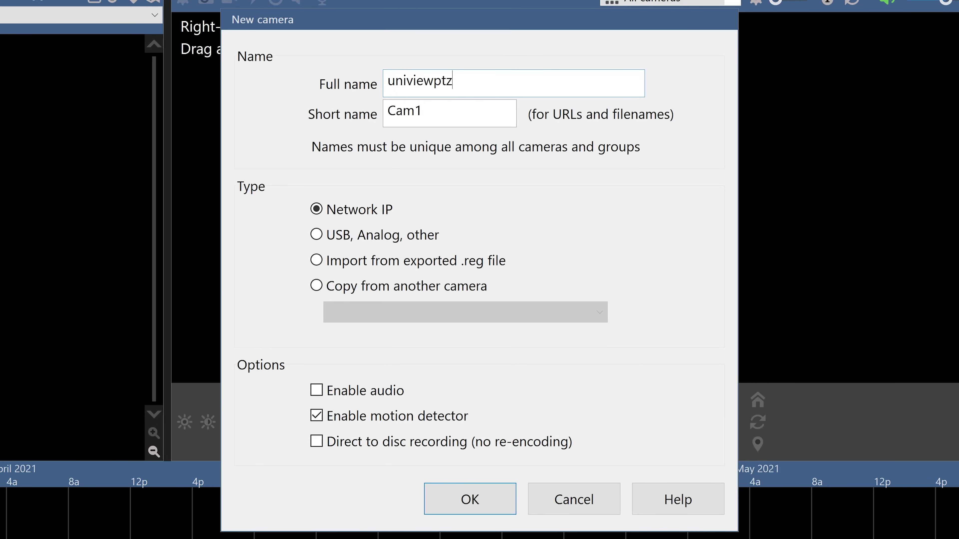
pyautogui.press('Tab')
pyautogui.write('univiewptz')
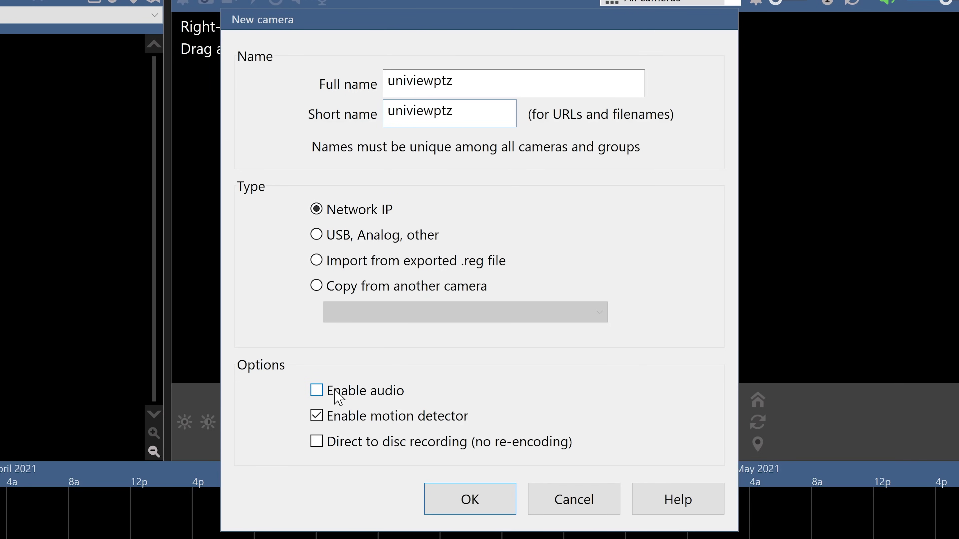
pyautogui.click(458, 499)
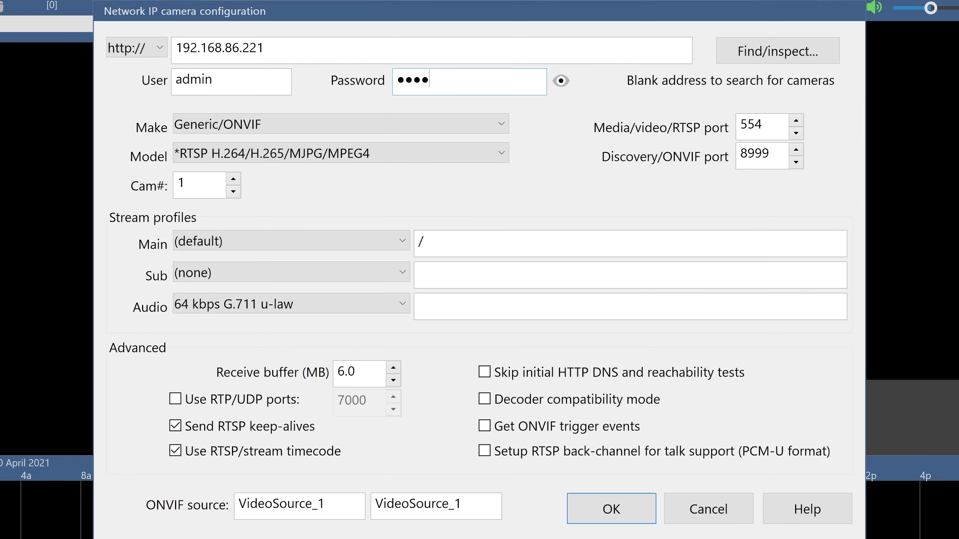
pyautogui.click(798, 57)
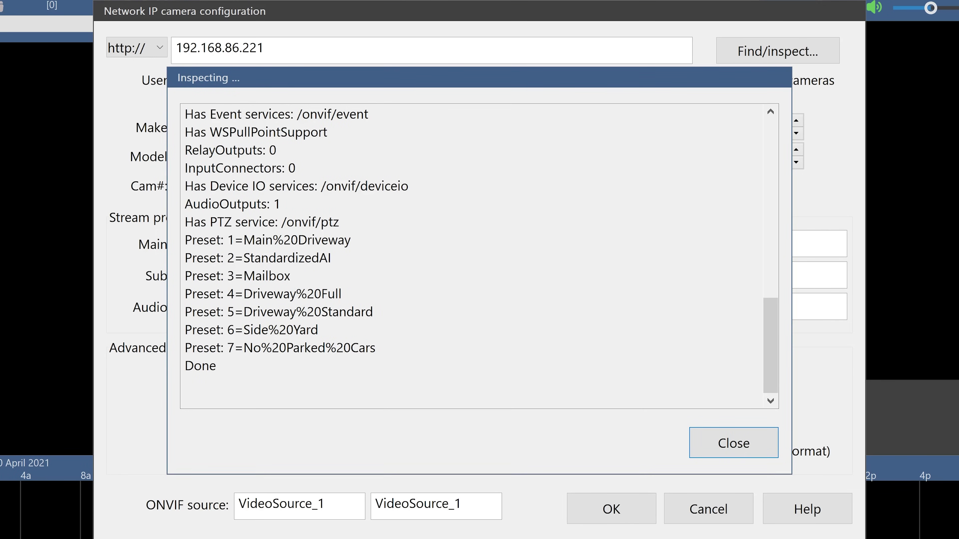
pyautogui.press('Return')
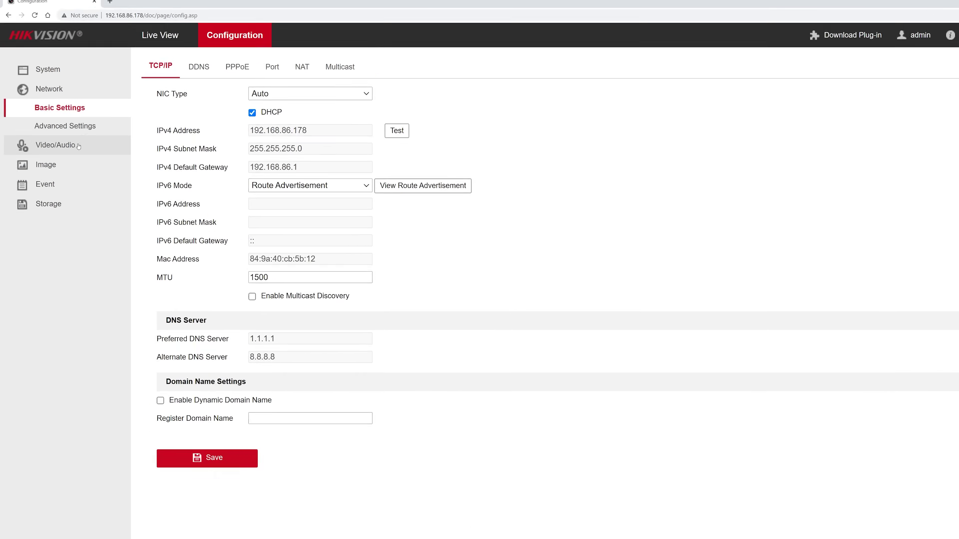
# On the Hikvision camera's web configuration page, enable ONVIF in the advanced network settings for the integration protocol
pyautogui.click(60, 120)
pyautogui.click(396, 67)
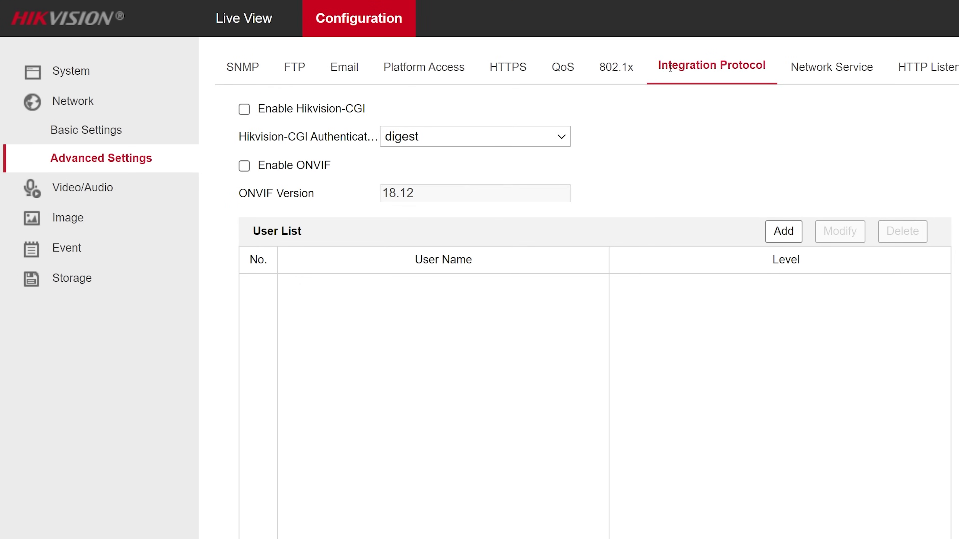
pyautogui.click(244, 166)
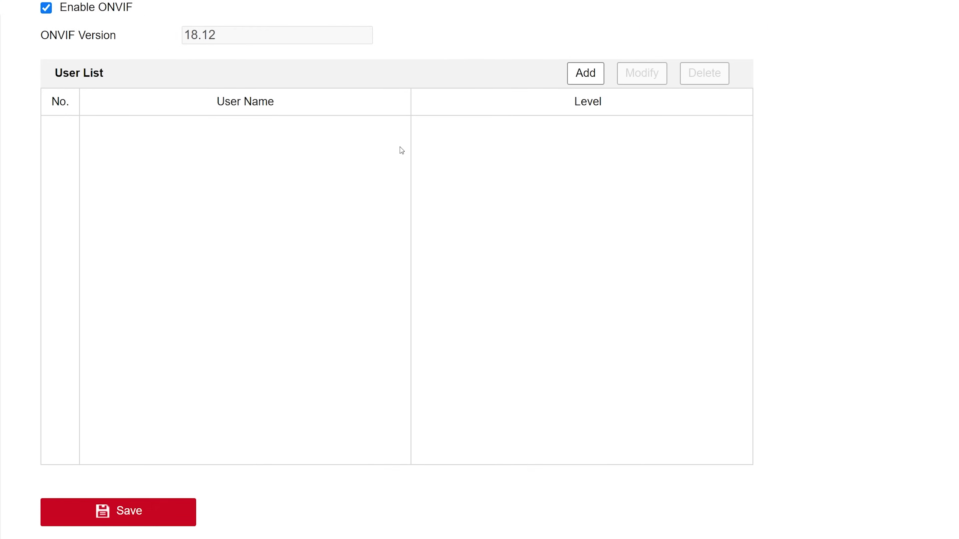
# Add an ONVIF user named admin with Administrator level, entering and confirming the user's password
pyautogui.click(606, 89)
pyautogui.write('admin')
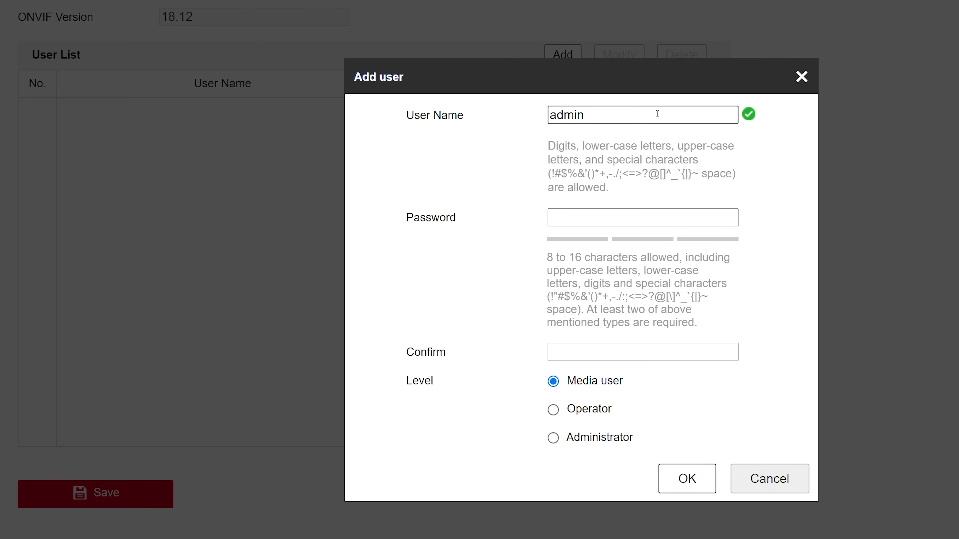
pyautogui.press('Tab')
pyautogui.write('••••••••••••••••••••••')
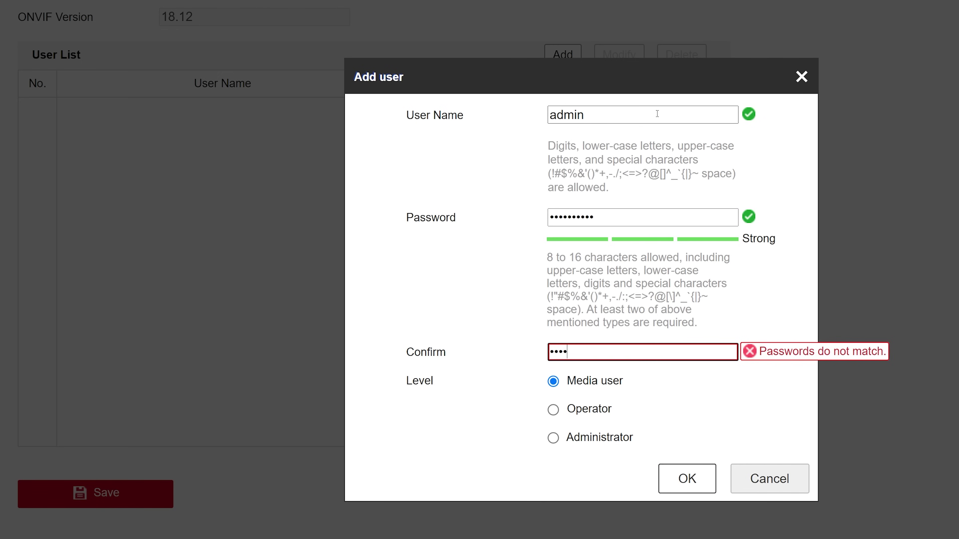
pyautogui.click(553, 439)
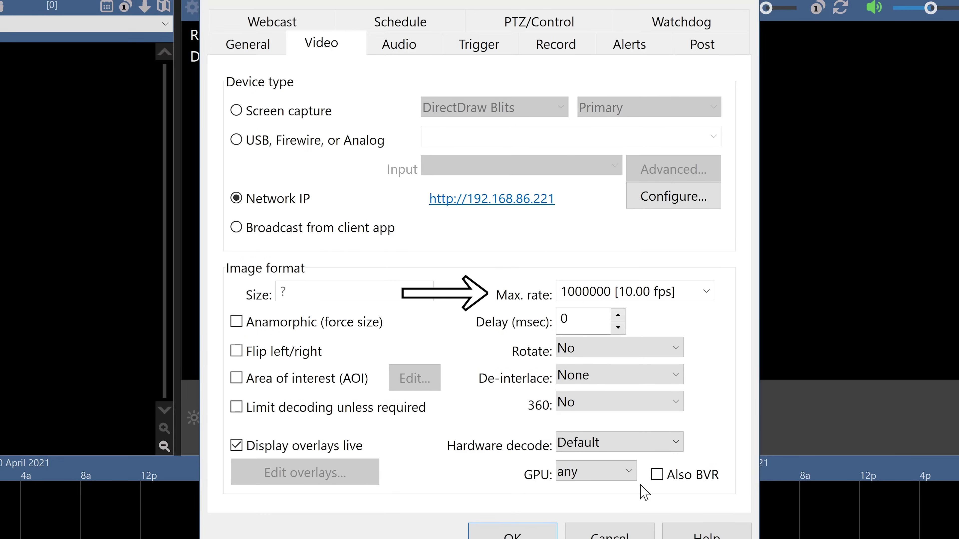
# In the Blue Iris camera's video settings, set the maximum rate to 25.00 fps (PAL) and turn off live overlay display
pyautogui.click(703, 292)
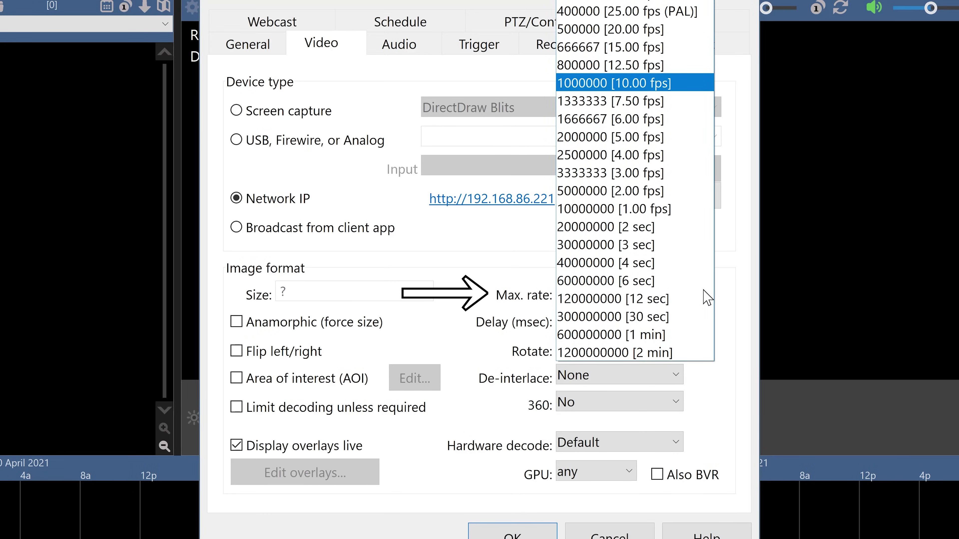
pyautogui.click(623, 11)
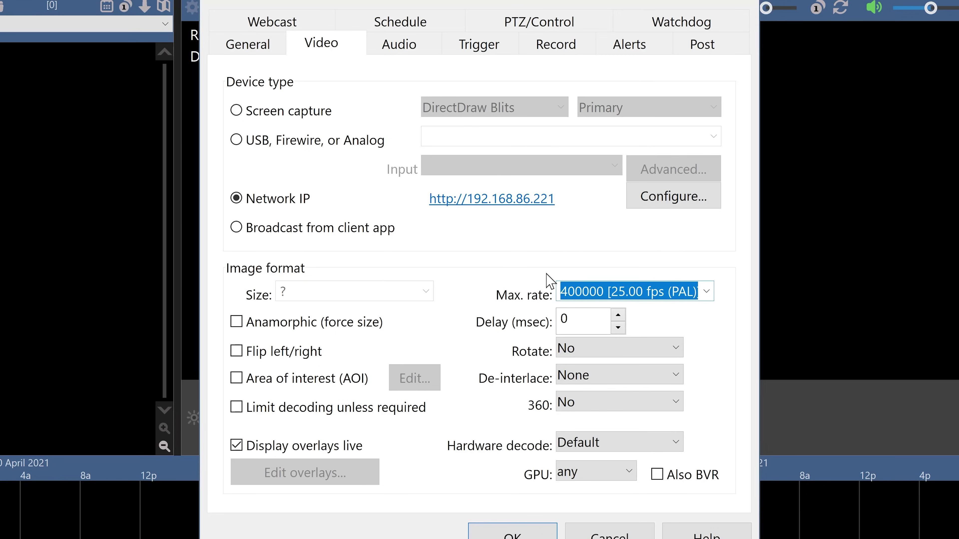
pyautogui.click(356, 444)
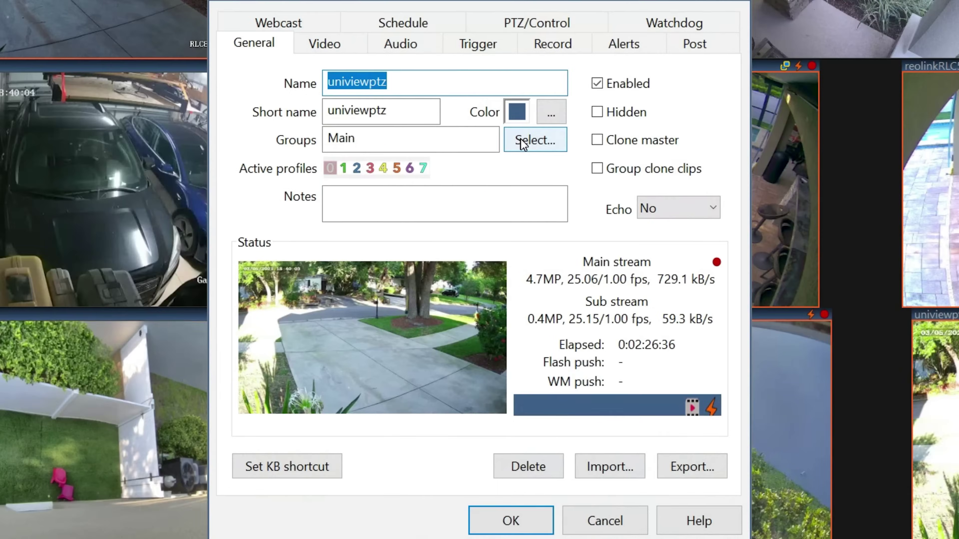
# Open the camera group selection for univiewptz and enter Main as the group name
pyautogui.click(548, 146)
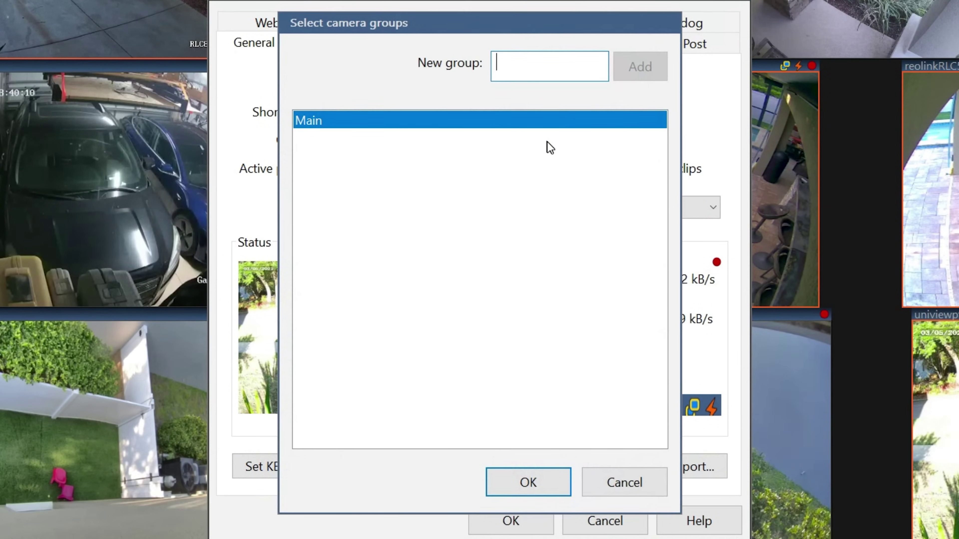
pyautogui.click(545, 68)
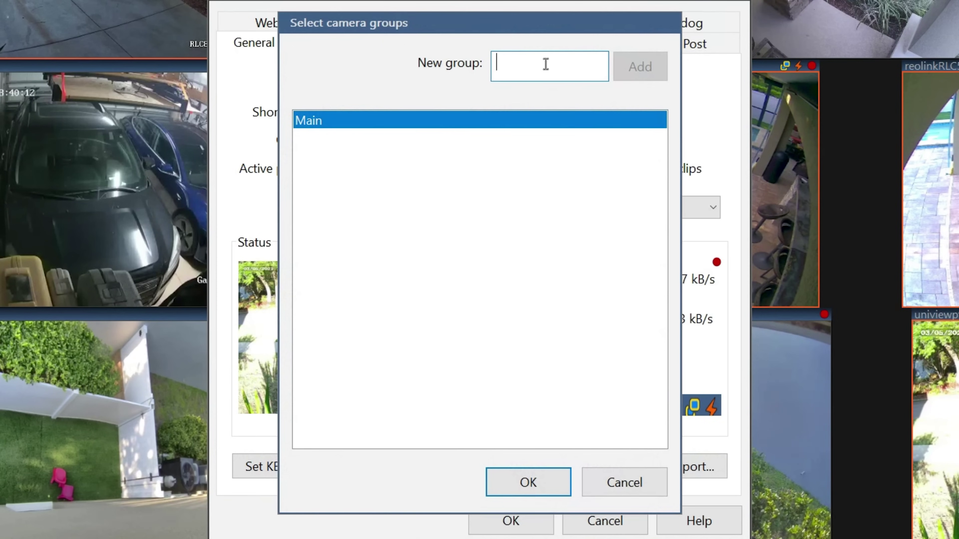
pyautogui.write('Main')
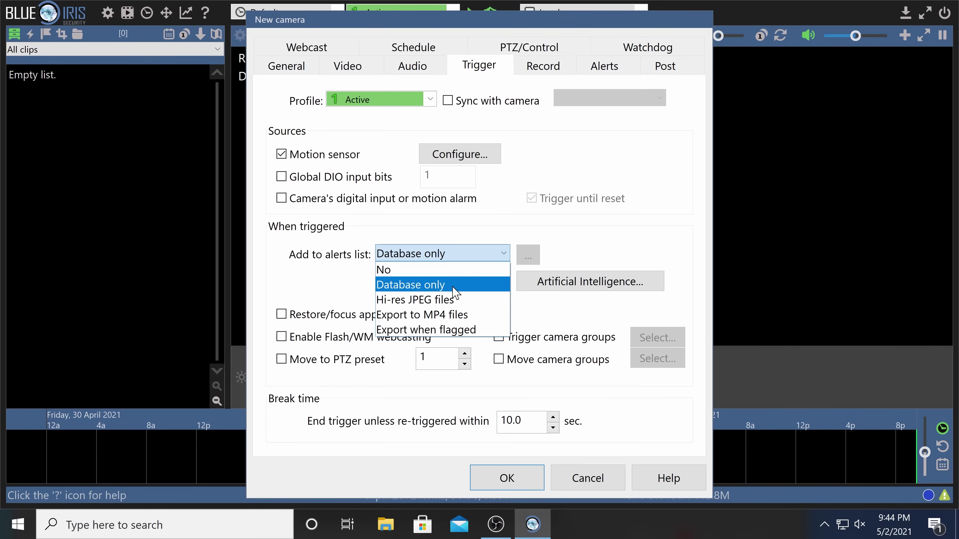
# Set the camera's triggered alerts to be stored as Hi-res JPEG files and open its artificial intelligence settings
pyautogui.click(455, 299)
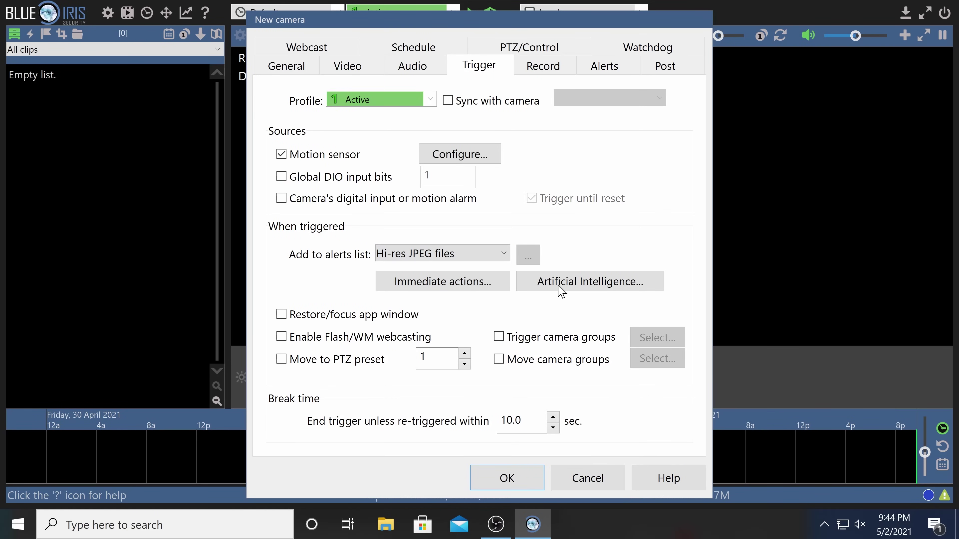
pyautogui.click(562, 291)
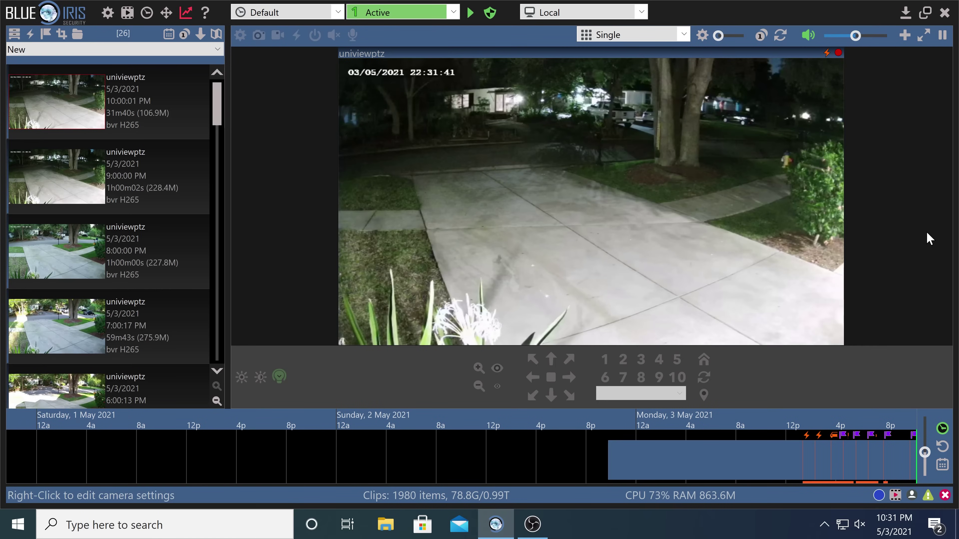
# Start adding another camera with the short name hikvision, using the option to copy settings from the univiewptz camera
pyautogui.rightClick(864, 190)
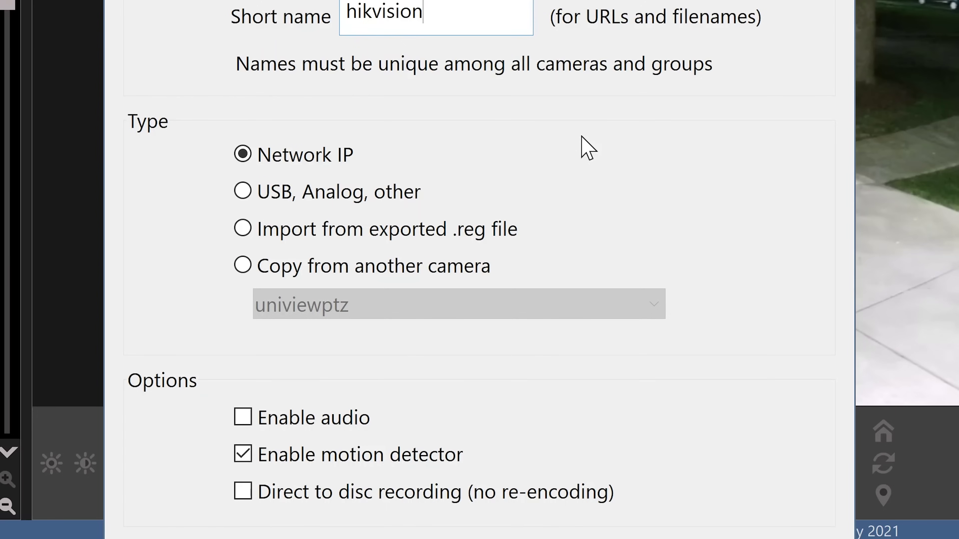
pyautogui.click(418, 268)
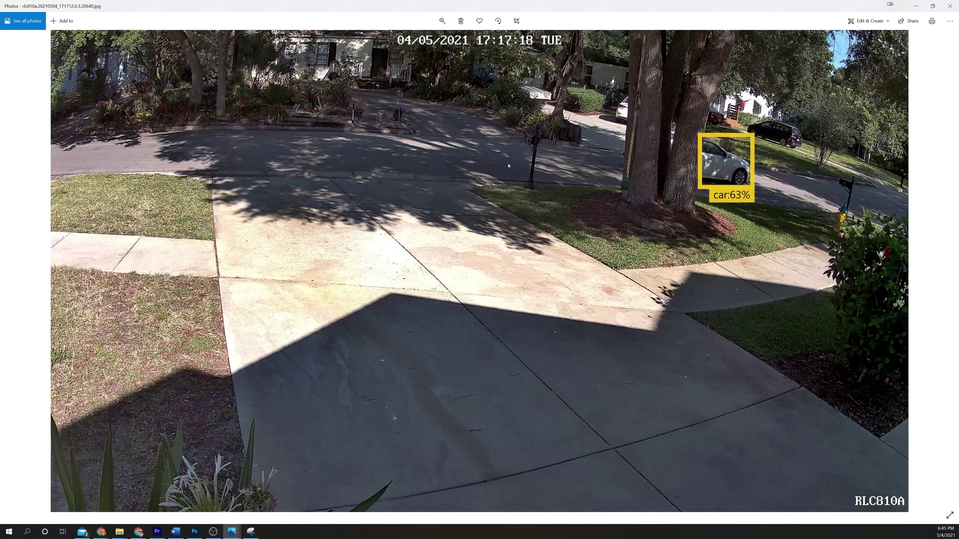
# Page through the saved rlc810a images in Photos to examine the object detection labels on the driveway scene
pyautogui.press('Right')
pyautogui.press('Right')
pyautogui.press('Right')
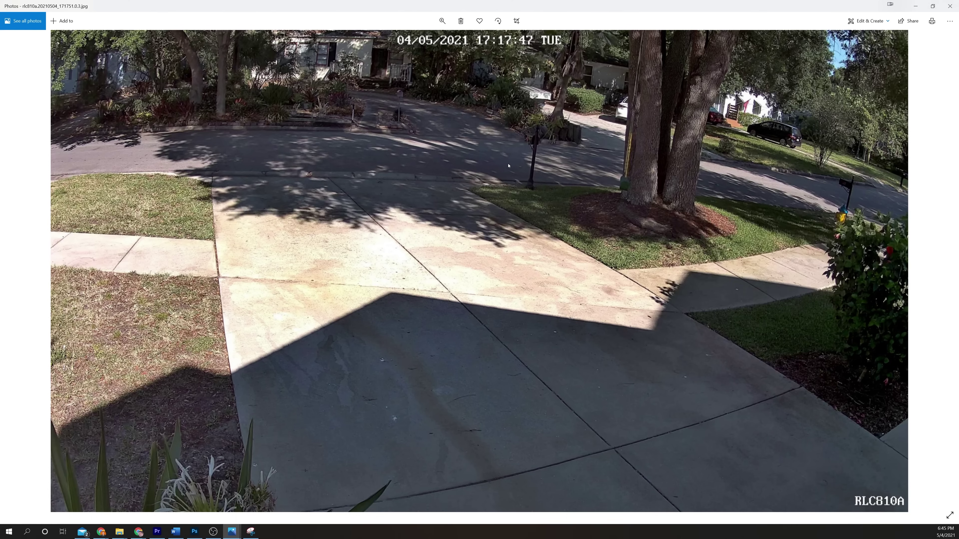
pyautogui.press('Right')
pyautogui.press('Right')
pyautogui.press('Right')
pyautogui.press('Right')
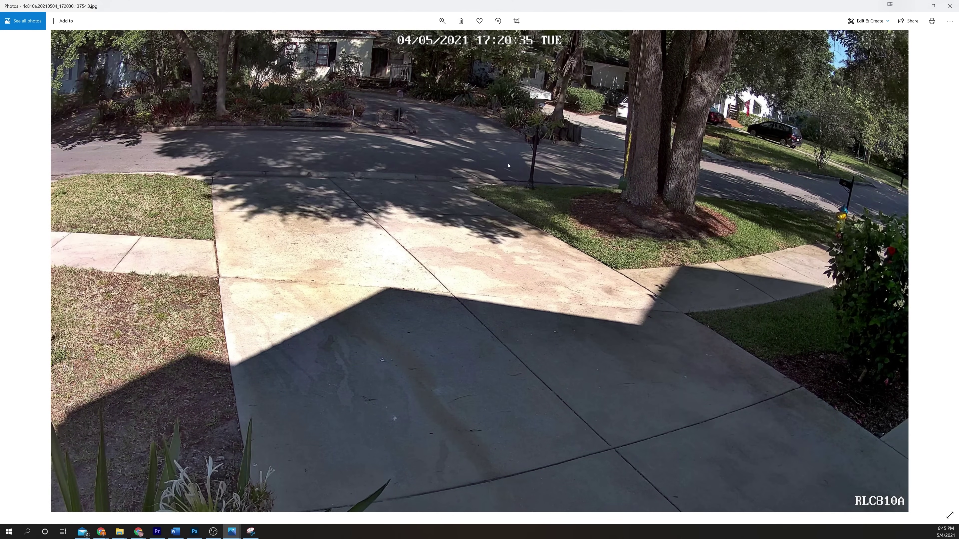
pyautogui.press('Right')
pyautogui.press('Right')
pyautogui.press('Right')
pyautogui.press('Right')
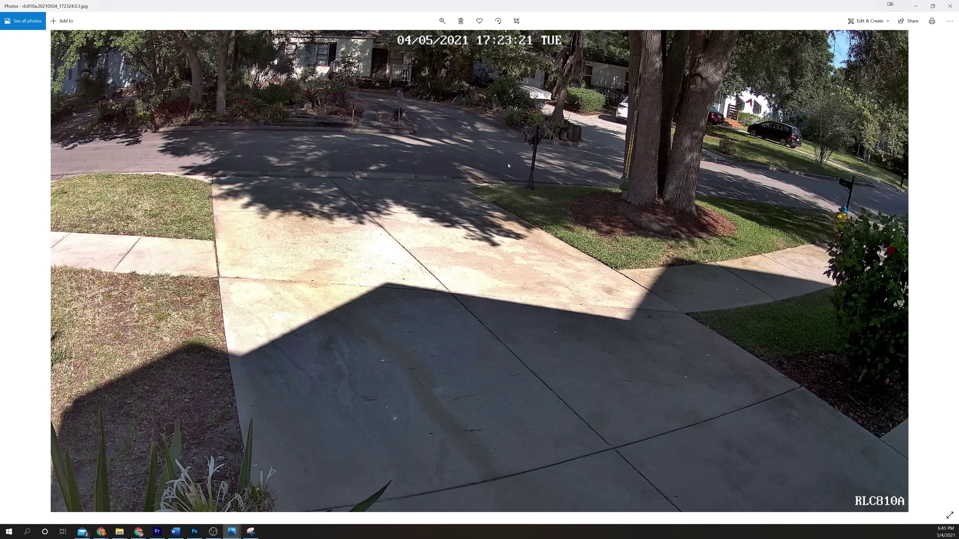
pyautogui.press('Right')
pyautogui.press('Right')
pyautogui.press('Right')
pyautogui.press('Right')
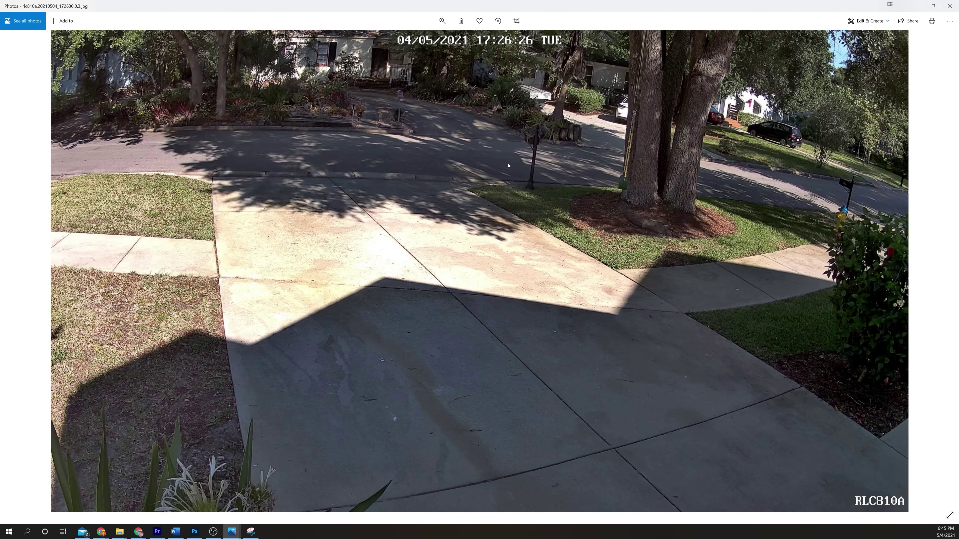
pyautogui.press('Right')
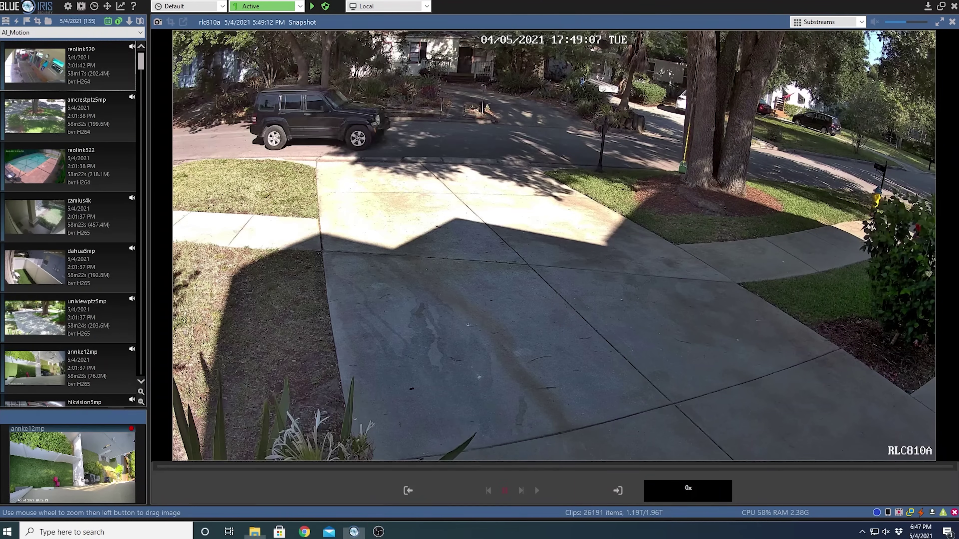
# In Blue Iris, analyze the rlc810a snapshot of the dark SUV on the street with DeepStack
pyautogui.rightClick(485, 173)
pyautogui.click(542, 274)
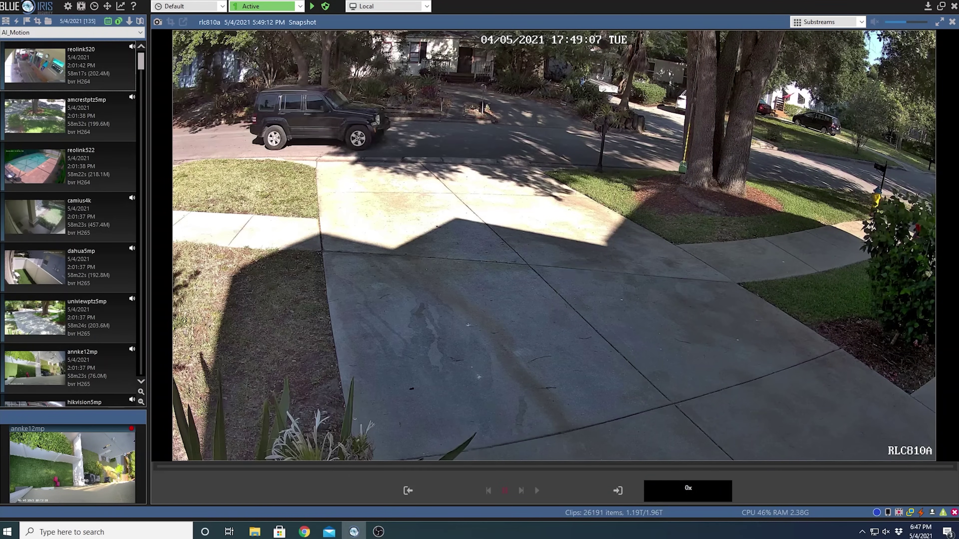
pyautogui.click(563, 274)
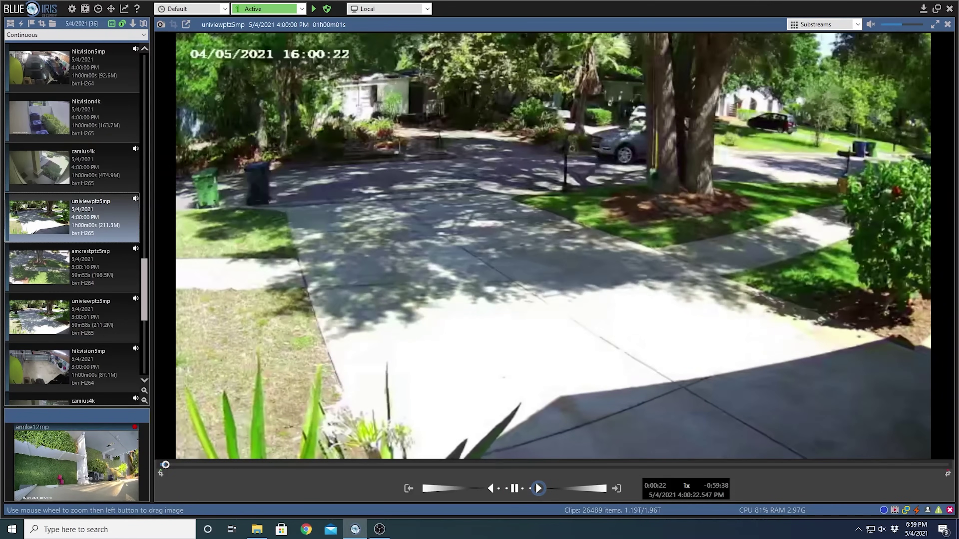
# Test run the univiewptz5mp 4:00 PM continuous recording through the motion detector and play it around the passing car
pyautogui.click(535, 482)
pyautogui.moveTo(514, 489)
pyautogui.mouseDown()
pyautogui.moveTo(484, 488)
pyautogui.moveTo(515, 488)
pyautogui.mouseUp()
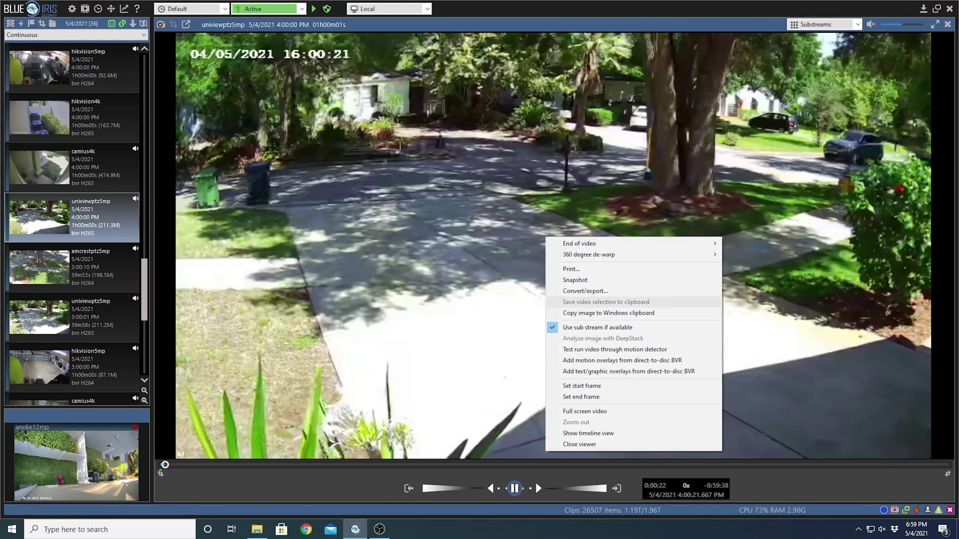
pyautogui.click(614, 349)
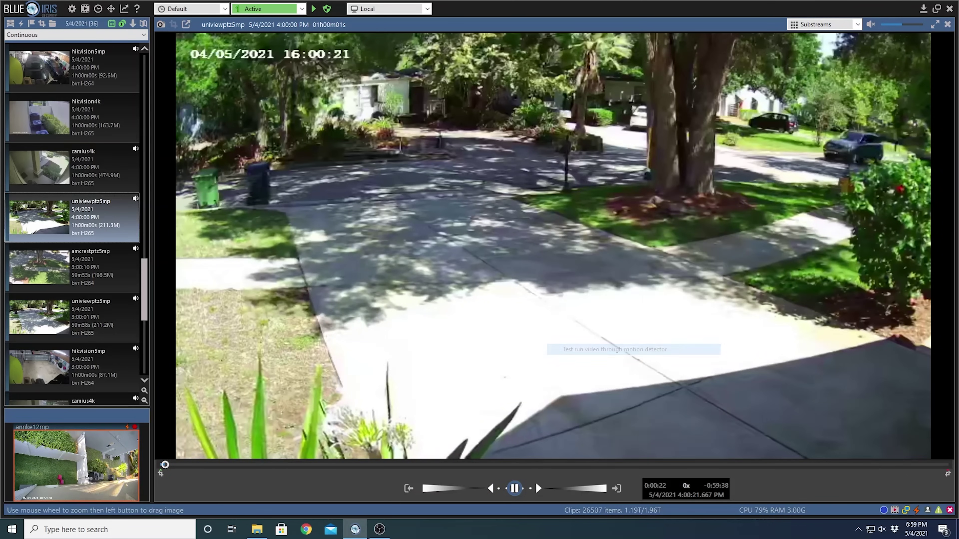
pyautogui.click(539, 489)
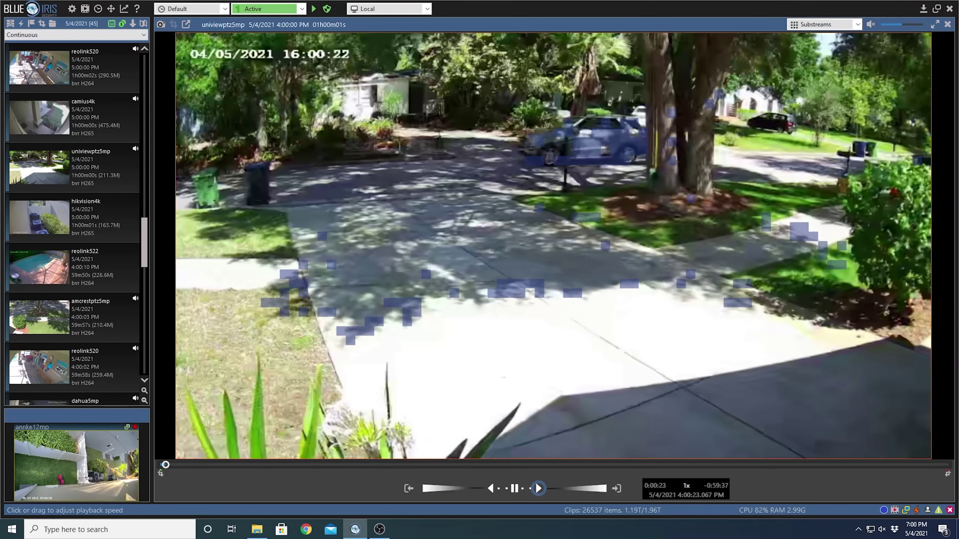